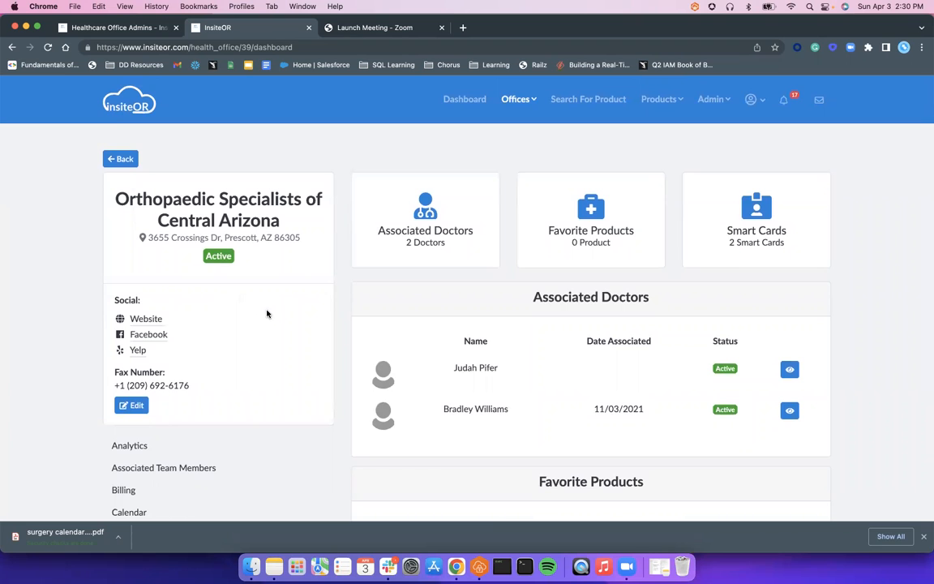
# Step: Open the Documents Hub for Orthopaedic Specialists of Central Arizona and highlight the office's fax number
pyautogui.scroll(-1, 267, 344)
pyautogui.scroll(-5, 264, 349)
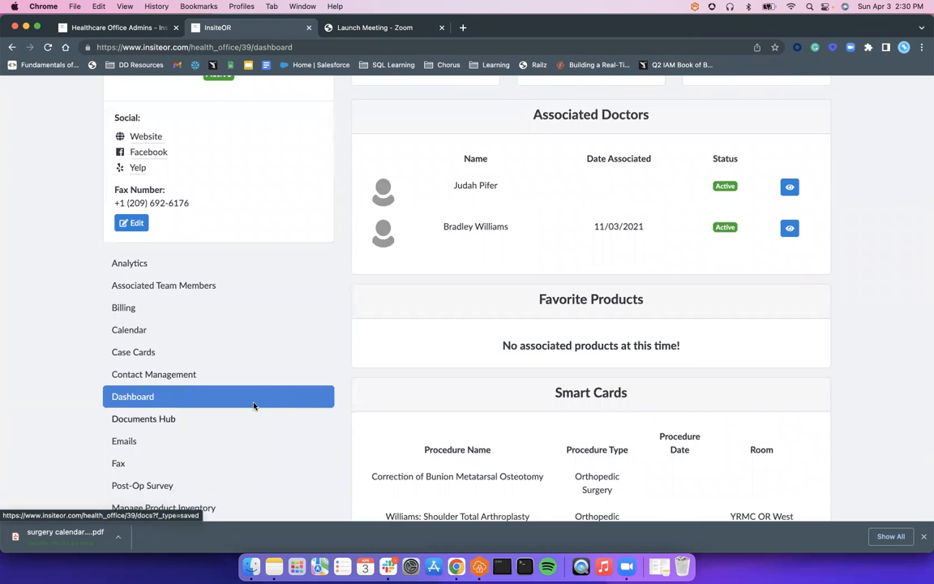
pyautogui.scroll(5, 248, 378)
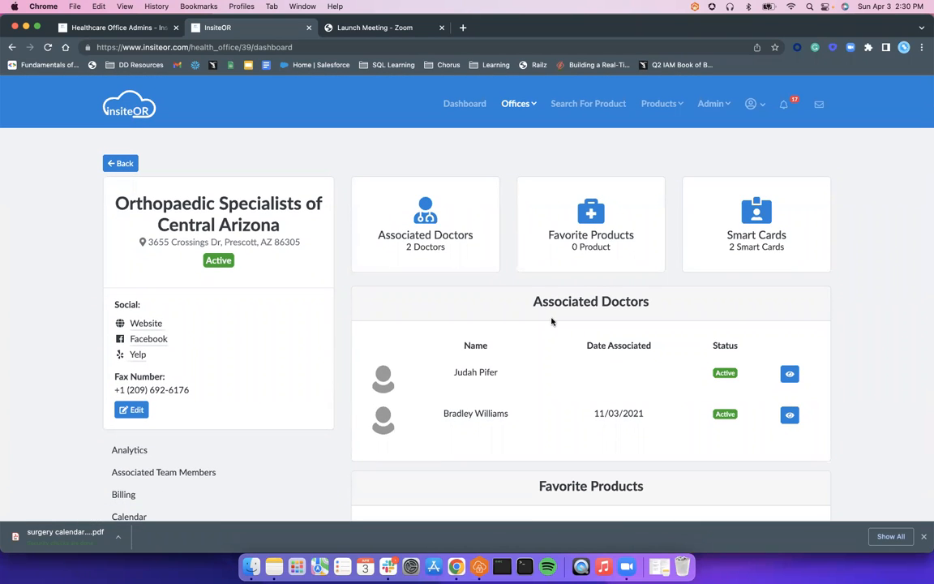
pyautogui.scroll(-1, 238, 348)
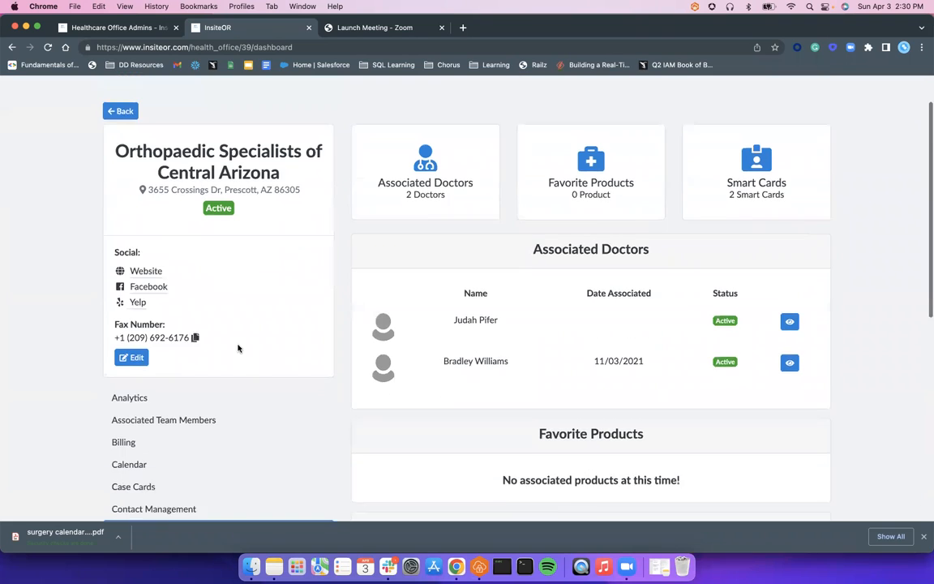
pyautogui.scroll(-5, 238, 349)
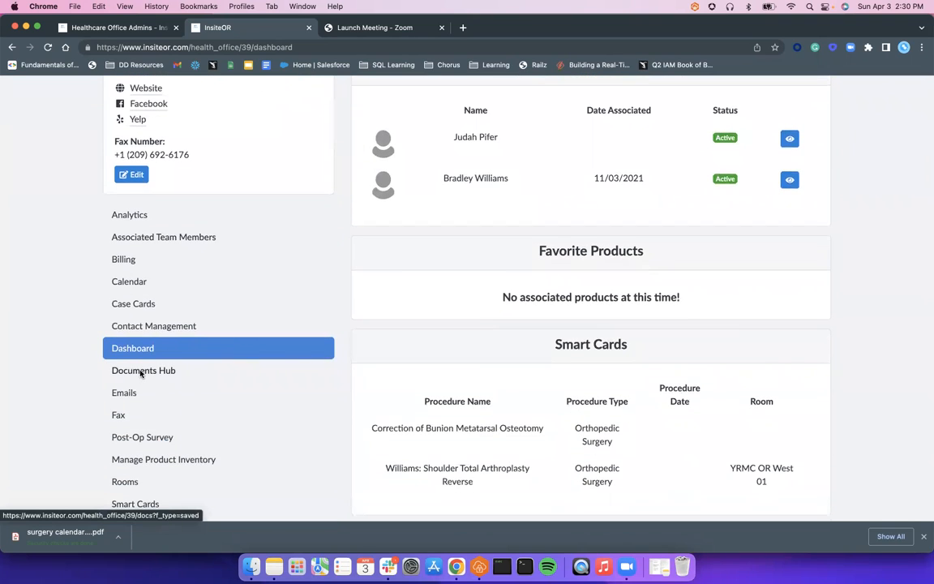
pyautogui.click(142, 371)
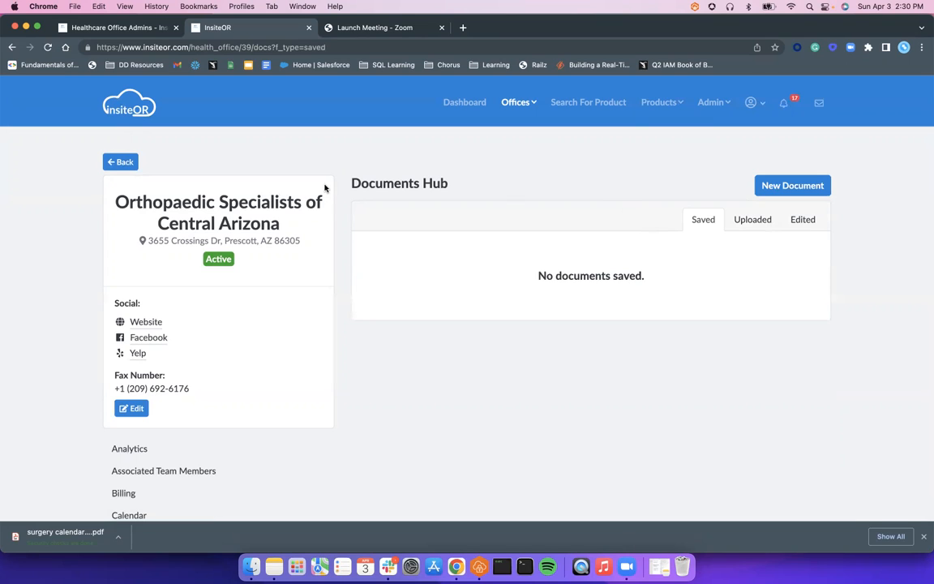
pyautogui.moveTo(115, 388); pyautogui.dragTo(265, 396)
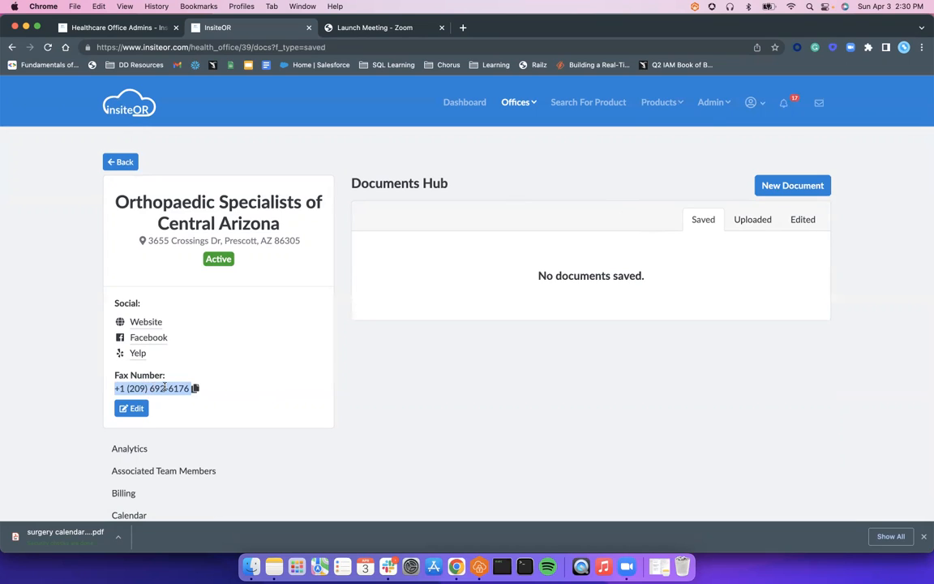
pyautogui.click(599, 390)
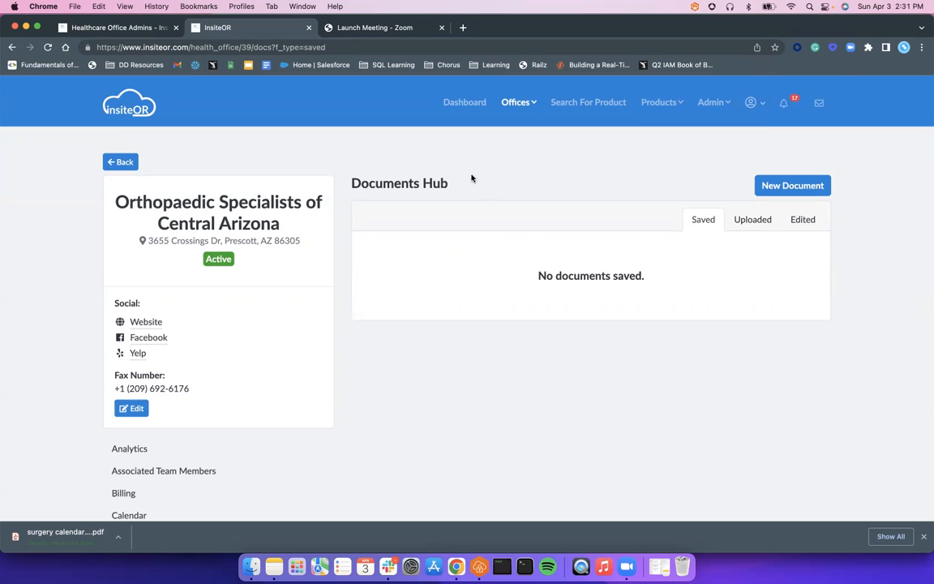
# Step: Start a new document named "Surgery Calendar Template" with the description "This is a blank Surgery Calendar Template"
pyautogui.click(794, 187)
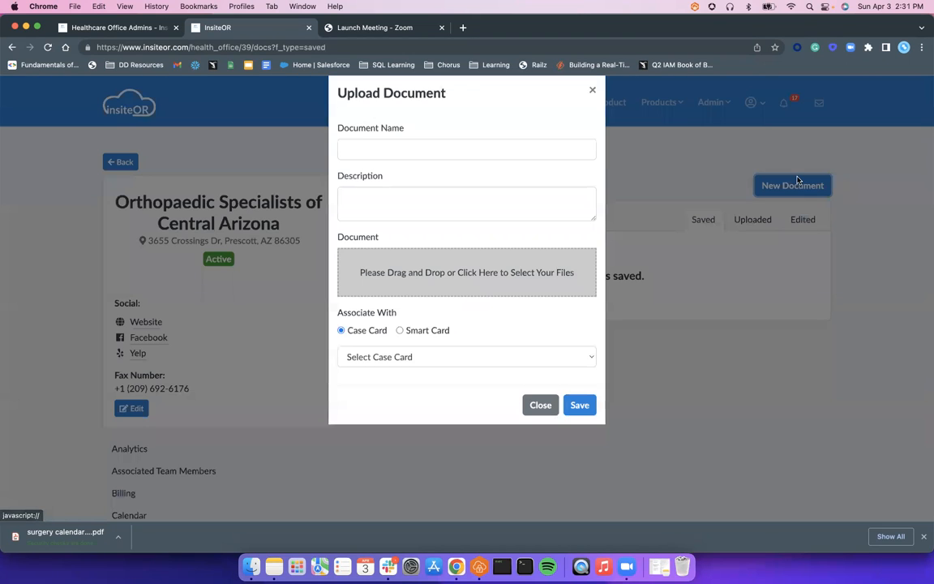
pyautogui.click(395, 173)
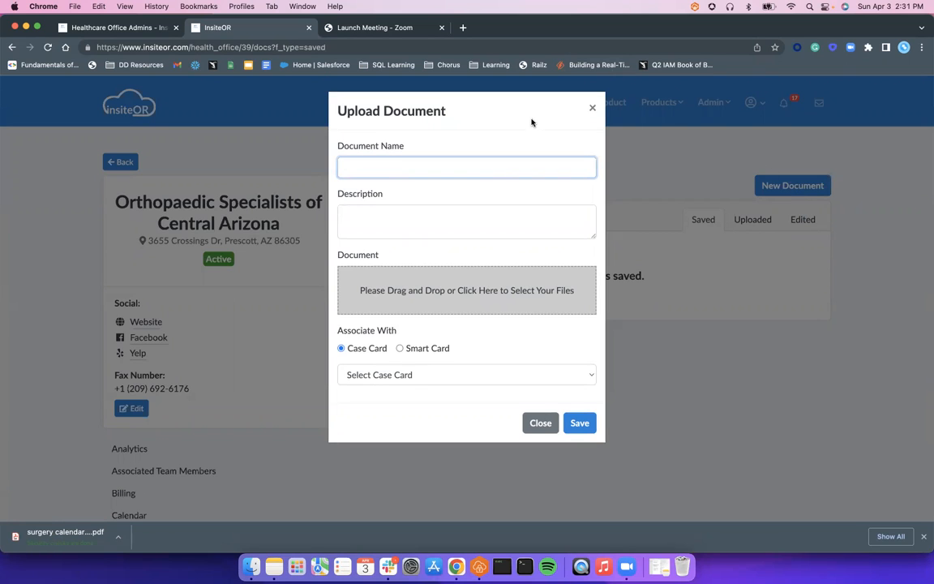
pyautogui.write('Surgery Calendar Template')
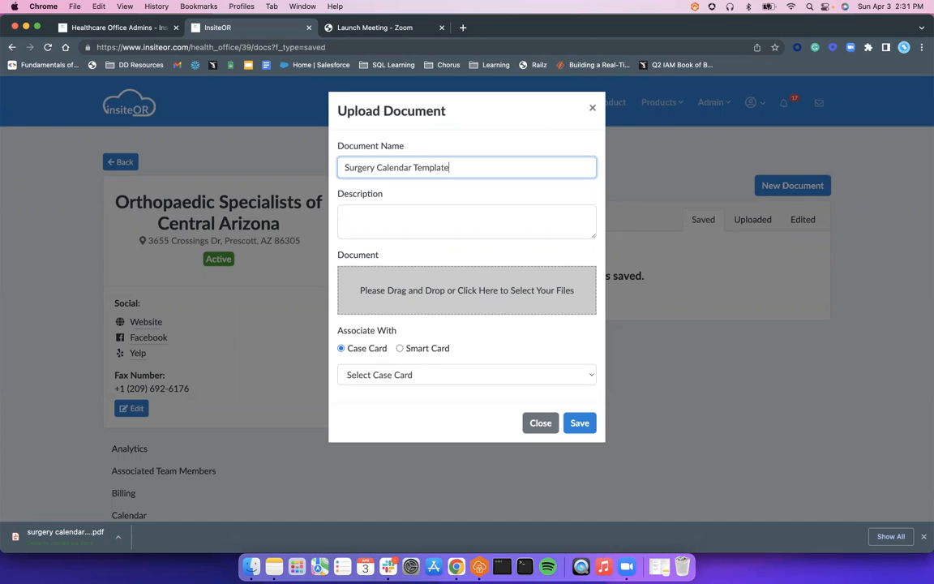
pyautogui.press('Tab')
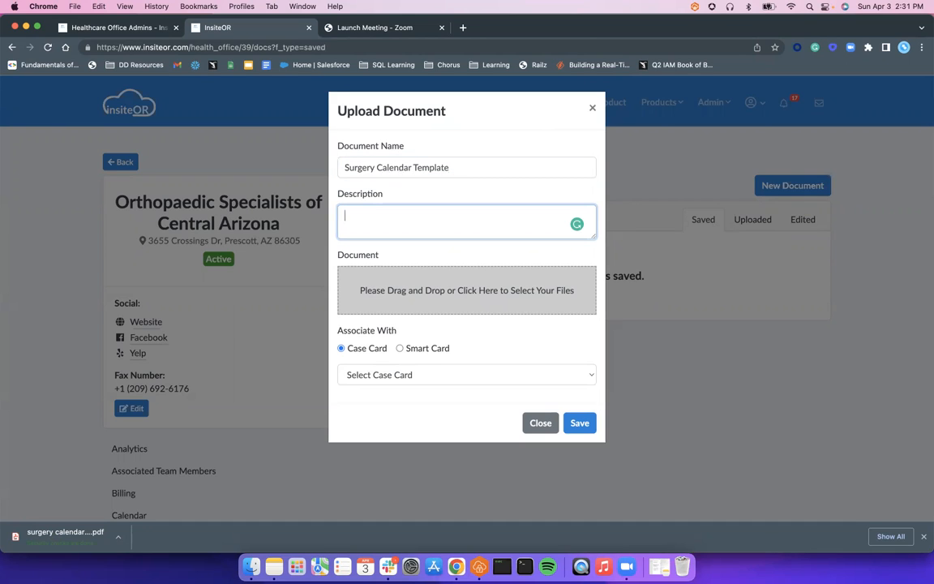
pyautogui.write('This is a blank Srge')
pyautogui.write('rgery Calendar Templa')
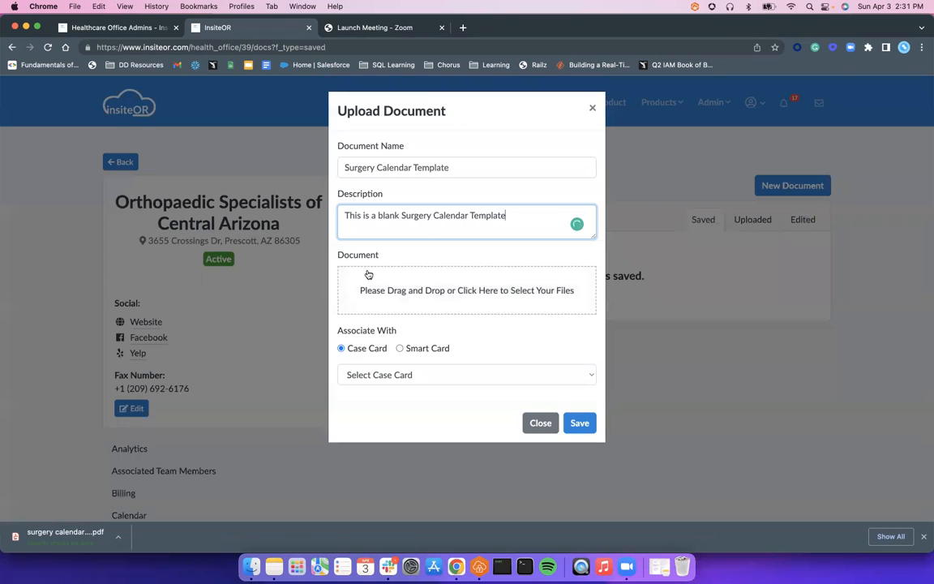
# Step: Attach the file surgery calendar - posc.pdf from Downloads to the new document
pyautogui.moveTo(47, 541); pyautogui.dragTo(425, 292)
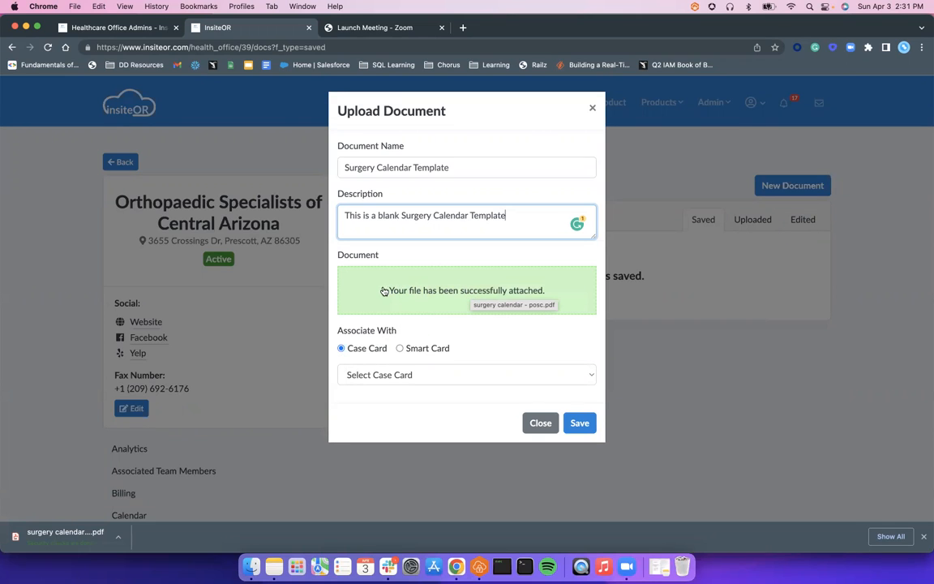
pyautogui.click(452, 291)
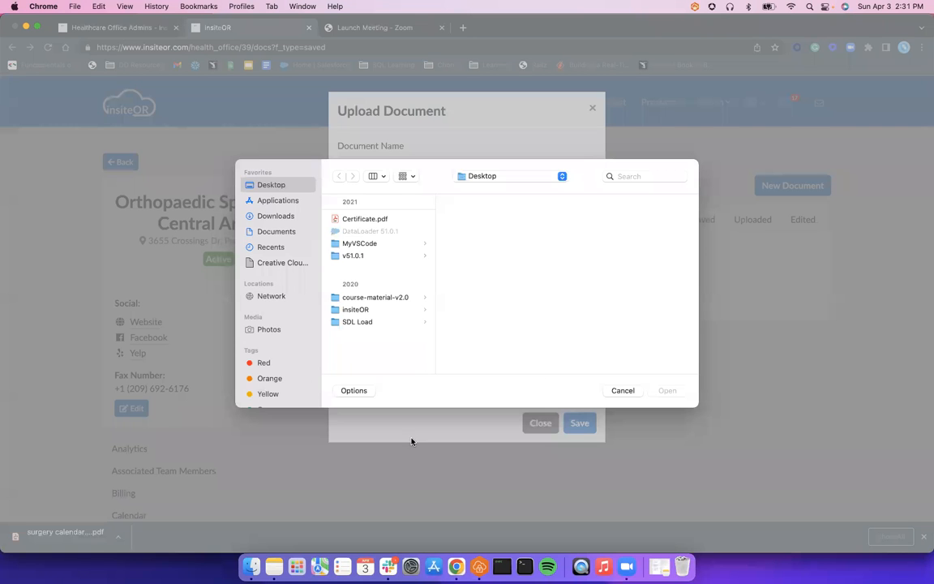
pyautogui.click(273, 218)
pyautogui.click(379, 219)
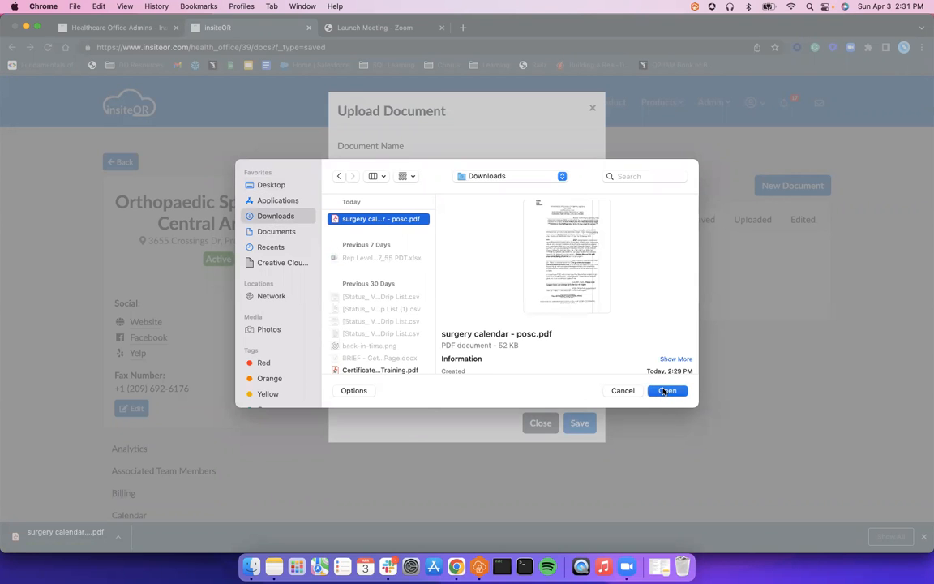
pyautogui.click(666, 391)
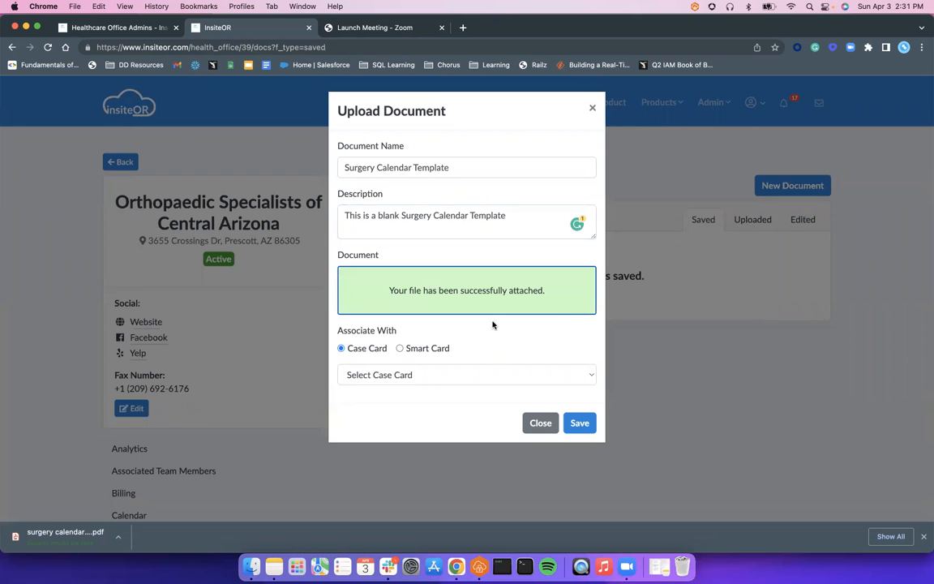
# Step: Keep the association type as Case Card without choosing a card, and save the document
pyautogui.click(399, 349)
pyautogui.click(342, 349)
pyautogui.click(588, 426)
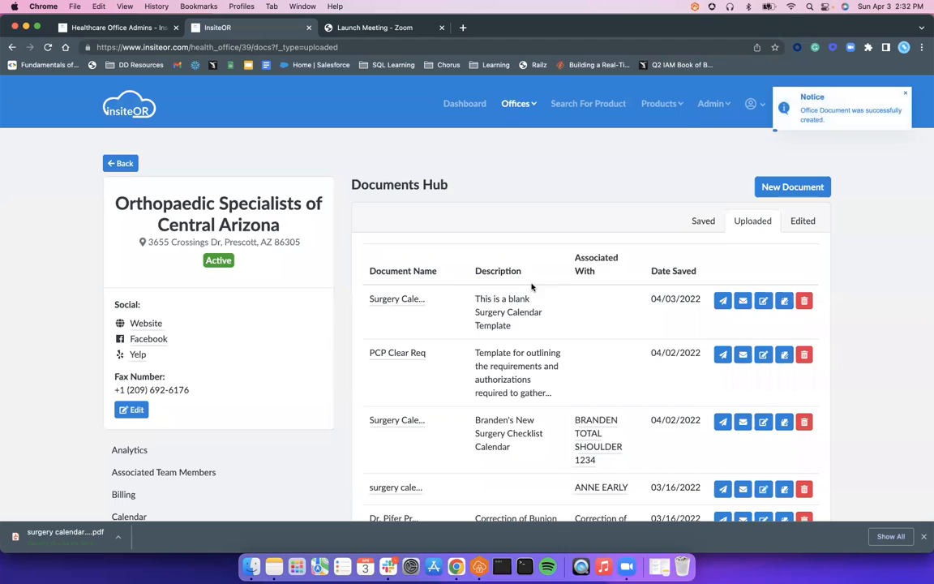
# Step: View the uploaded Surgery Calendar Template PDF and close it again
pyautogui.scroll(-1, 750, 220)
pyautogui.scroll(-2, 752, 223)
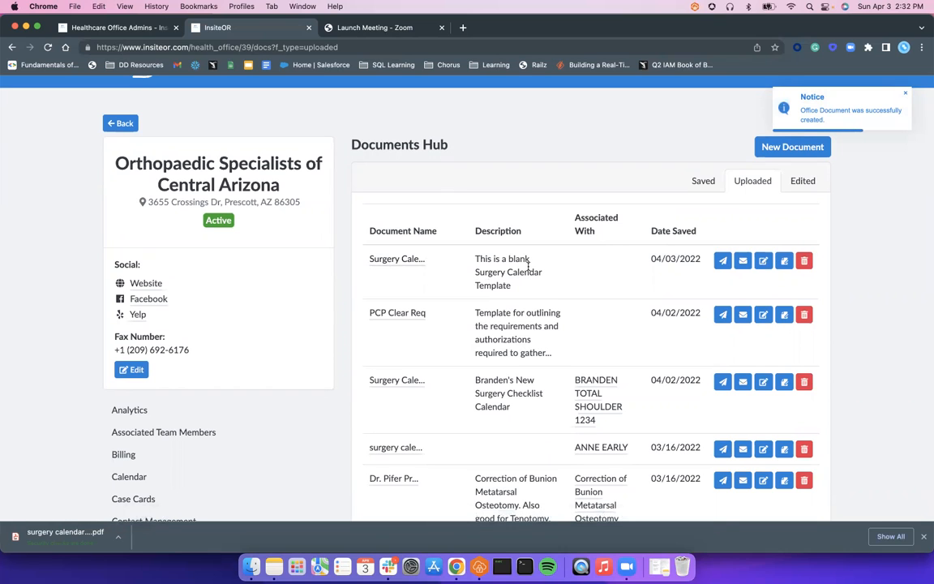
pyautogui.click(409, 260)
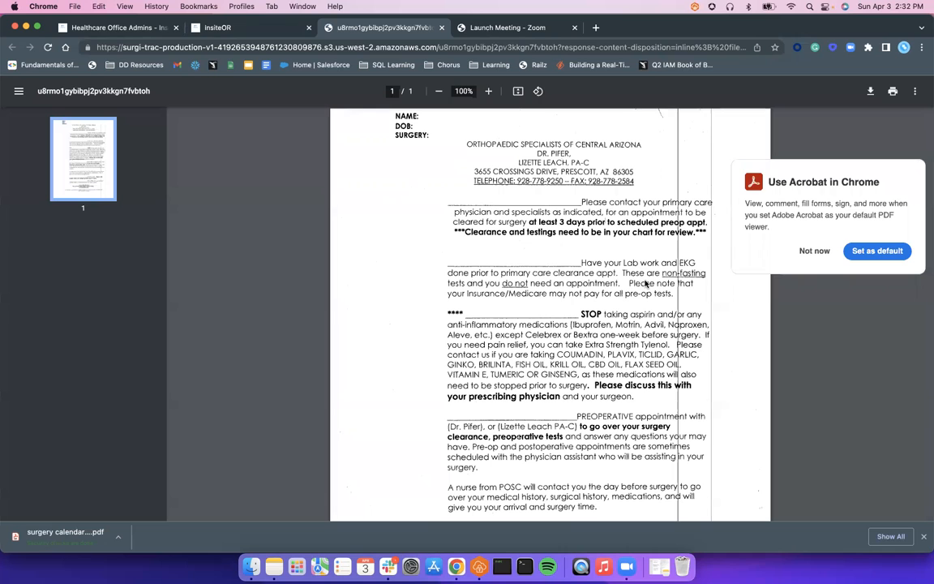
pyautogui.click(442, 28)
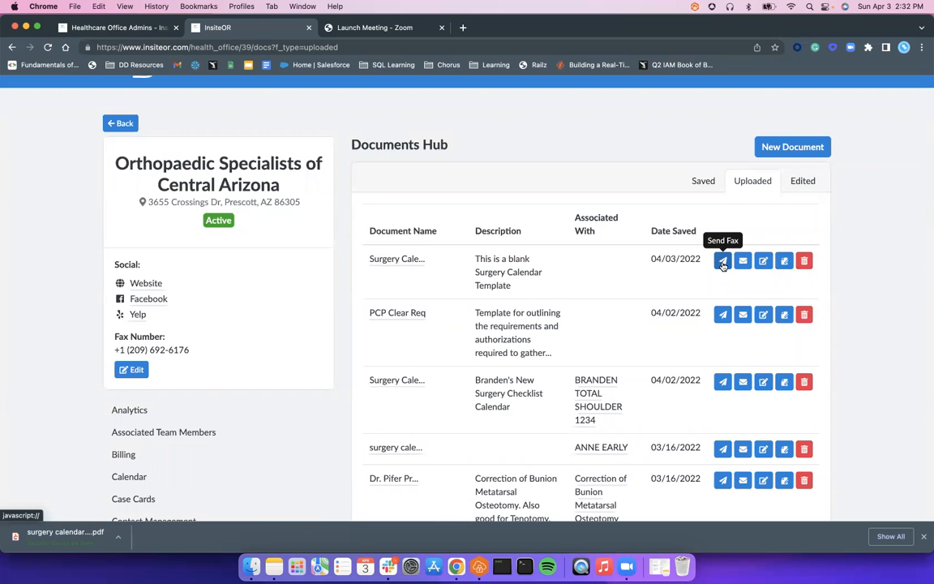
# Step: Review the case cards the Surgery Calendar Template can be associated with, and close its details without saving
pyautogui.click(764, 264)
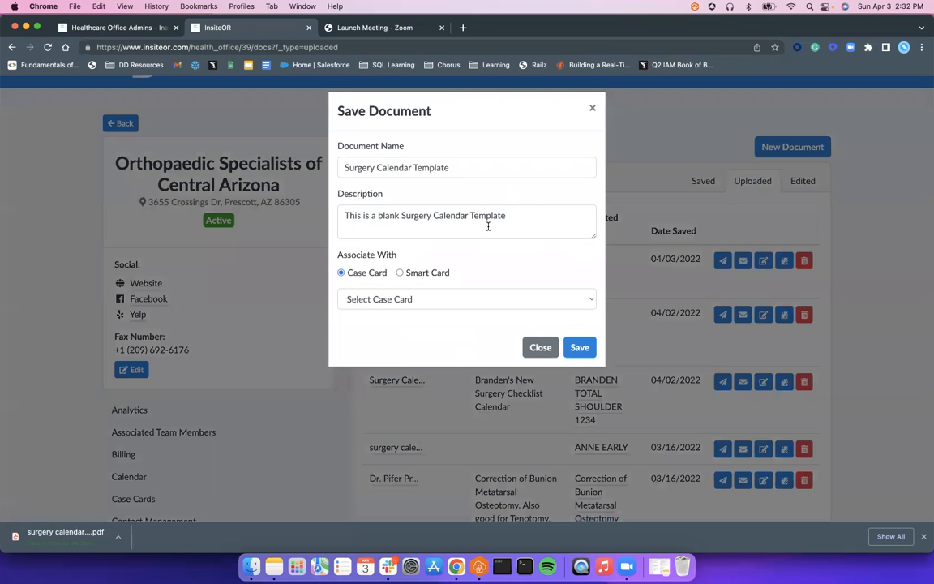
pyautogui.click(417, 300)
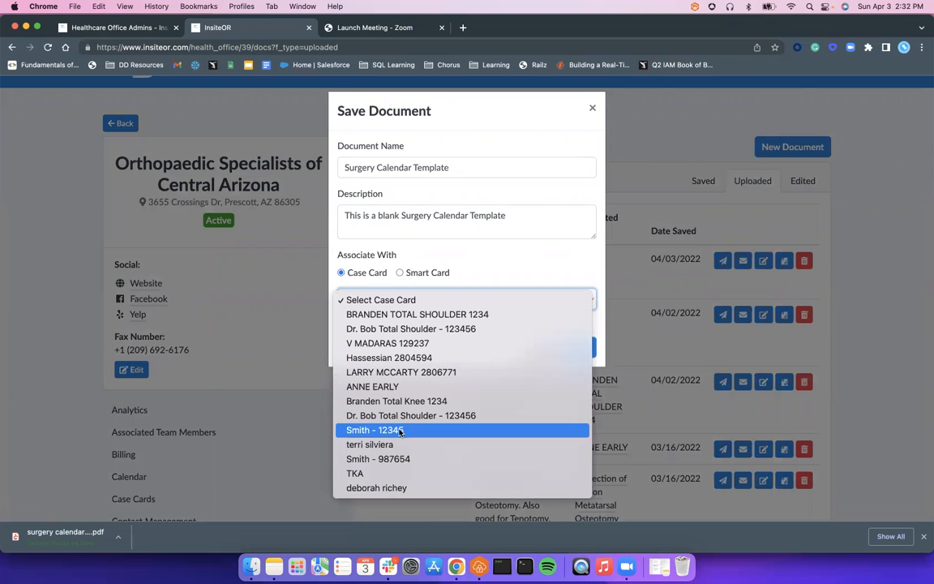
pyautogui.click(495, 252)
pyautogui.click(546, 350)
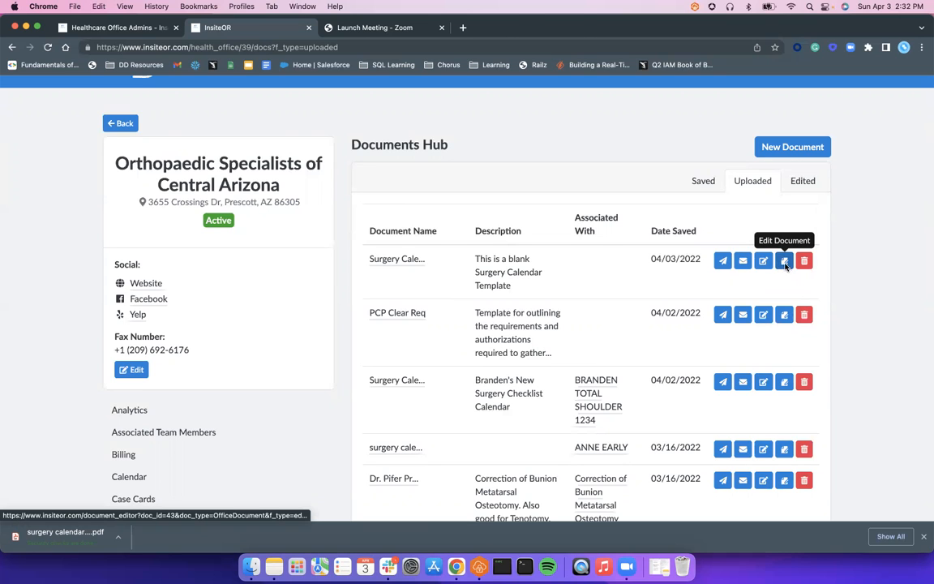
# Step: Open the Surgery Calendar Template in the PDF editor and add the text "On May 5th, 2022" at the first blank line
pyautogui.click(784, 261)
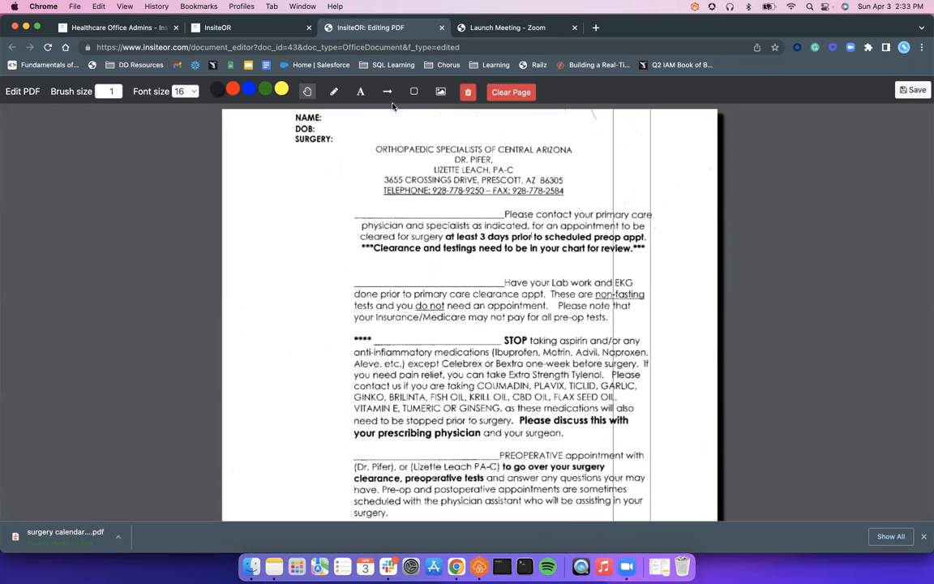
pyautogui.click(361, 96)
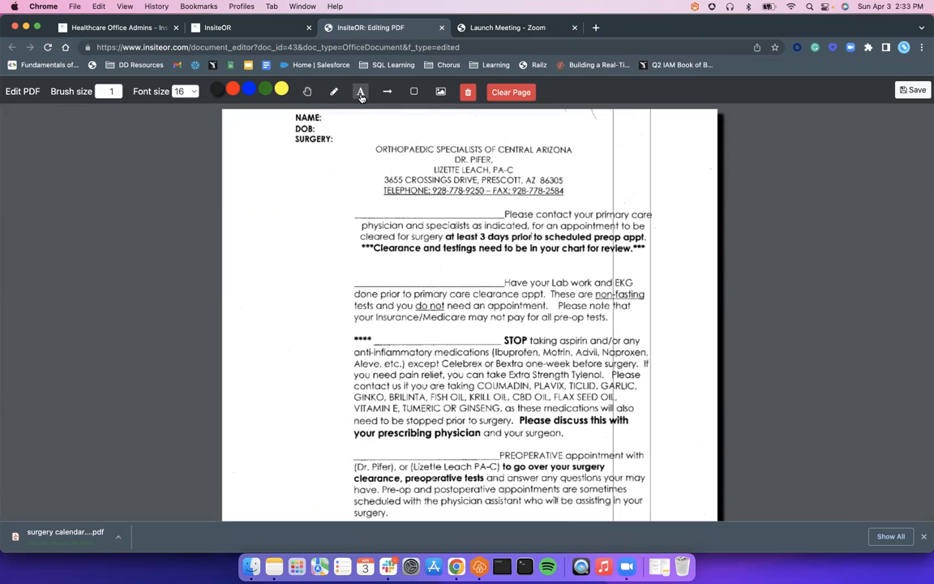
pyautogui.click(368, 208)
pyautogui.moveTo(362, 211); pyautogui.dragTo(387, 206)
pyautogui.click(421, 211)
pyautogui.tripleClick(388, 206)
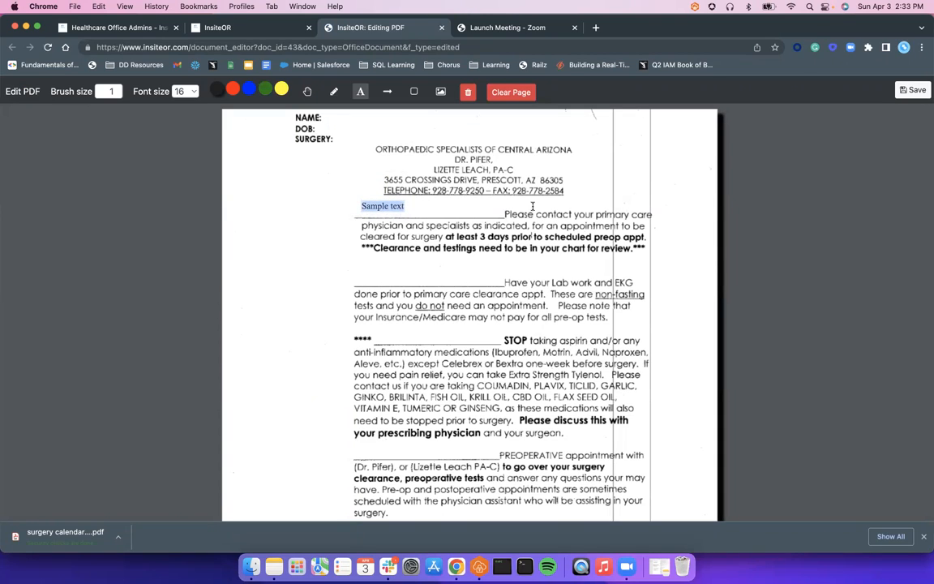
pyautogui.write('On May5')
pyautogui.press('BackSpace')
pyautogui.write('5th, 2022')
pyautogui.click(452, 199)
# Step: Enlarge the "On May 5th, 2022" text and position it on the first blank line
pyautogui.click(413, 205)
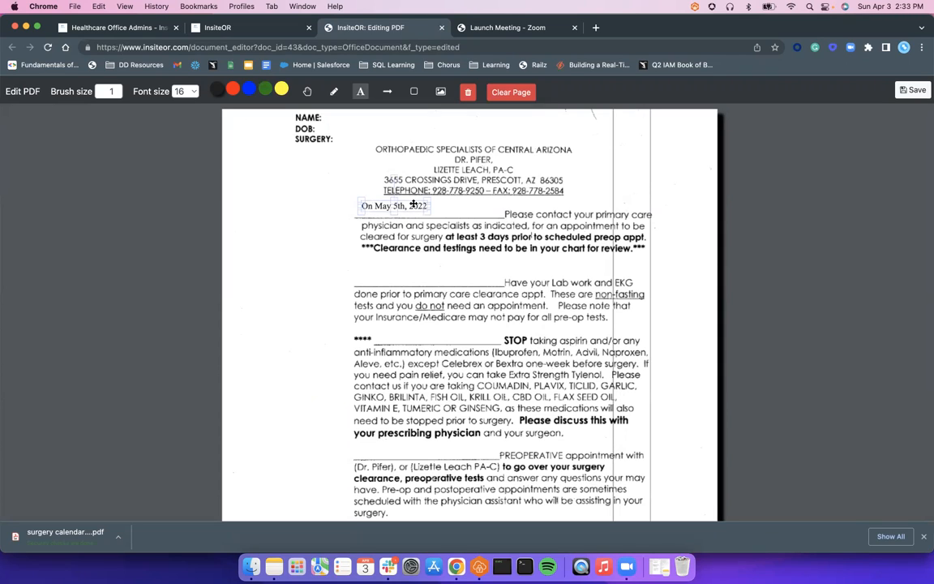
pyautogui.moveTo(431, 210)
pyautogui.mouseDown()
pyautogui.moveTo(460, 213)
pyautogui.moveTo(436, 208)
pyautogui.mouseUp()
pyautogui.click(590, 190)
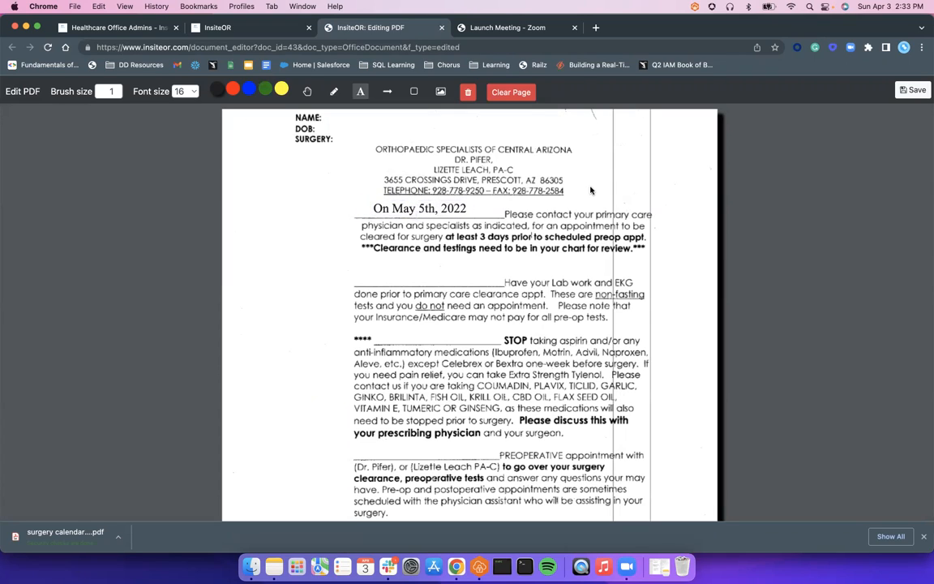
pyautogui.moveTo(422, 209); pyautogui.dragTo(423, 211)
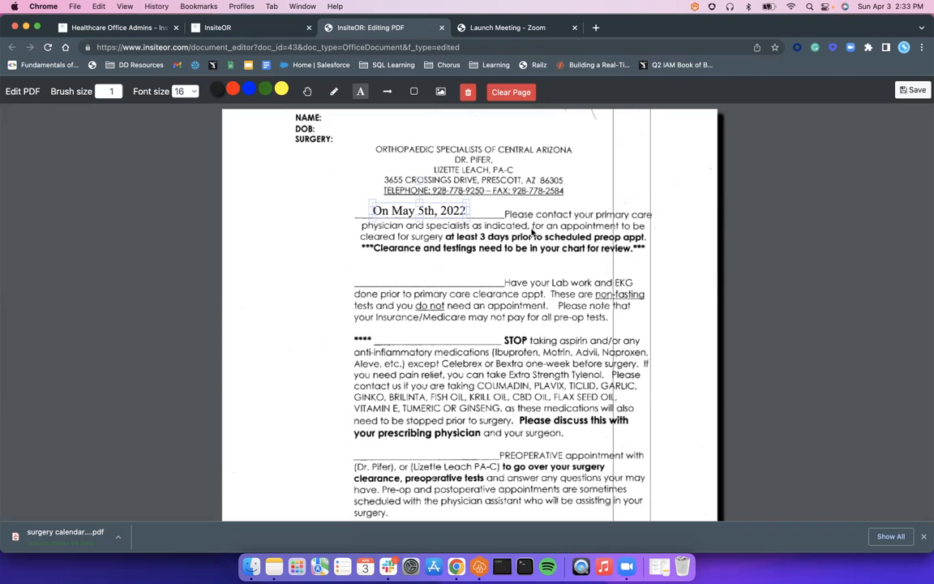
# Step: Add a text box beside NAME and enter the patient's full name in capitals
pyautogui.click(331, 121)
pyautogui.moveTo(349, 126); pyautogui.dragTo(343, 120)
pyautogui.tripleClick(341, 118)
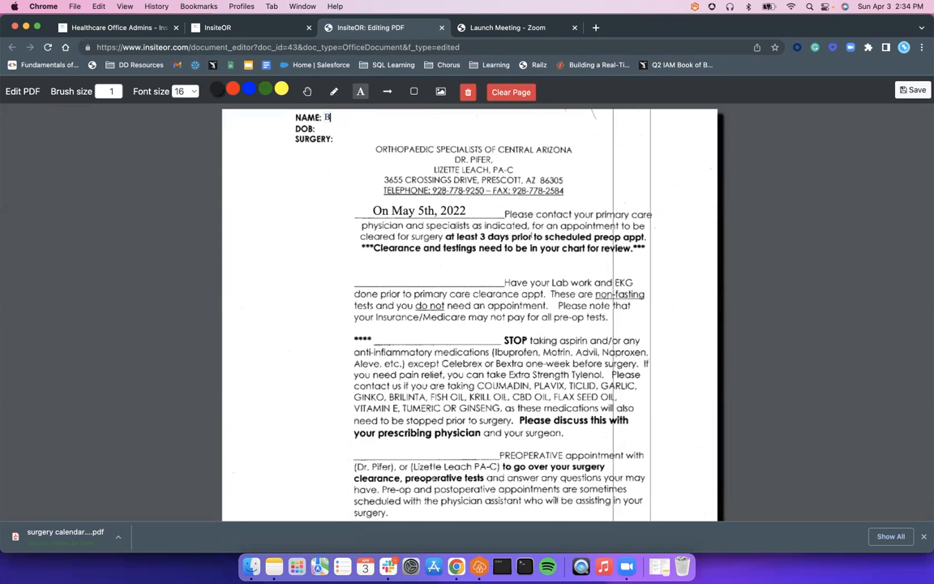
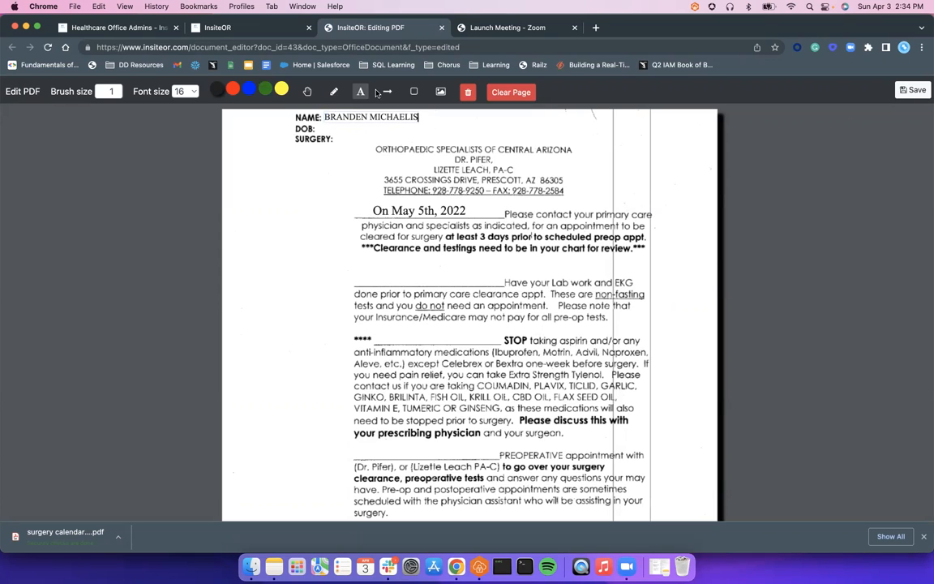
# Step: Add a text box beside DOB and enter the patient's date of birth
pyautogui.click(322, 132)
pyautogui.moveTo(347, 136); pyautogui.dragTo(348, 131)
pyautogui.click(344, 128)
pyautogui.tripleClick(344, 128)
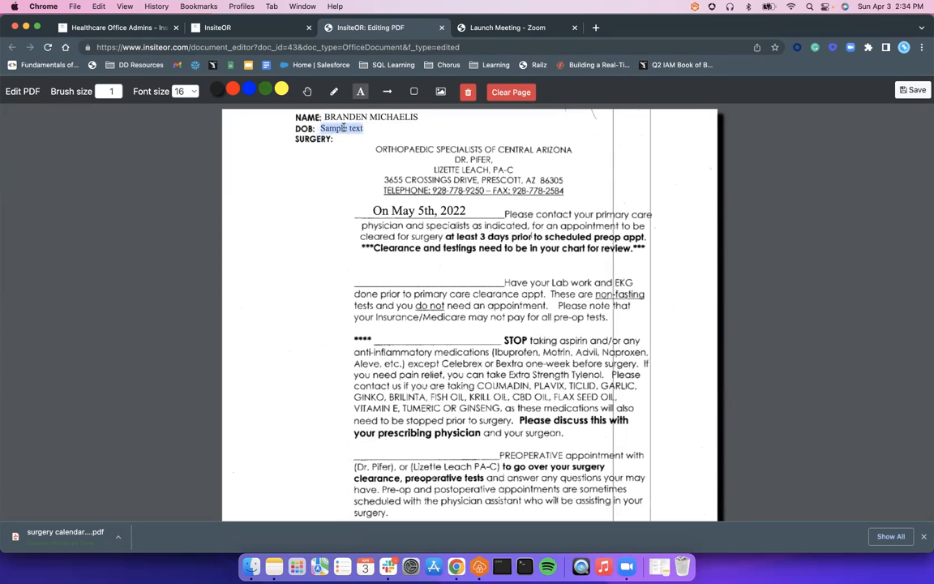
pyautogui.write('01/01/1990')
# Step: Add a text box beside SURGERY reading "TOTAL KNEE"
pyautogui.click(361, 93)
pyautogui.click(348, 143)
pyautogui.moveTo(355, 145)
pyautogui.mouseDown()
pyautogui.moveTo(309, 127)
pyautogui.moveTo(346, 139)
pyautogui.mouseUp()
pyautogui.click(345, 139)
pyautogui.hotkey('ctrl', 'a')
pyautogui.write('TOTAL KNEWE')
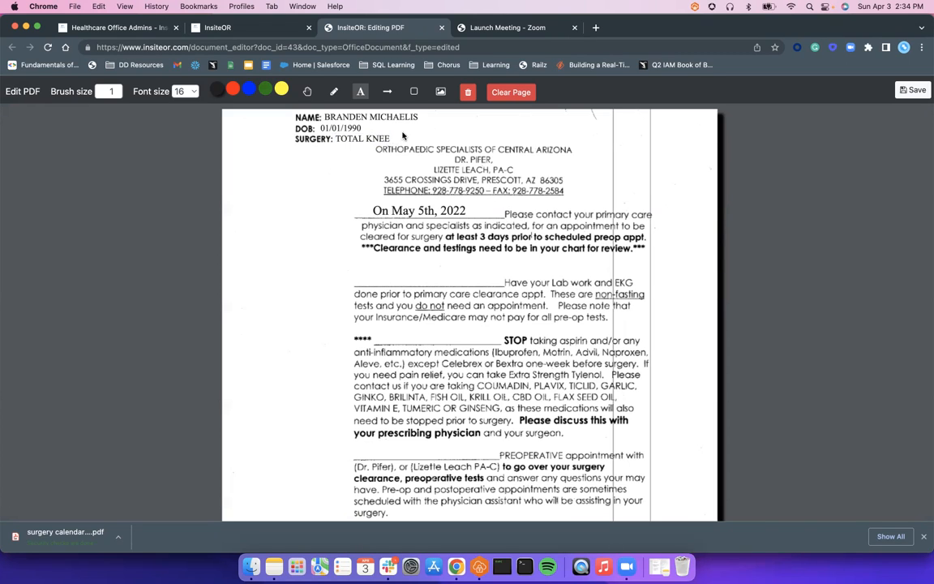
# Step: Add a text box on the blank line before "Have your Lab work and EKG" reading "On May 7th, 2022"
pyautogui.click(361, 94)
pyautogui.click(354, 277)
pyautogui.doubleClick(359, 279)
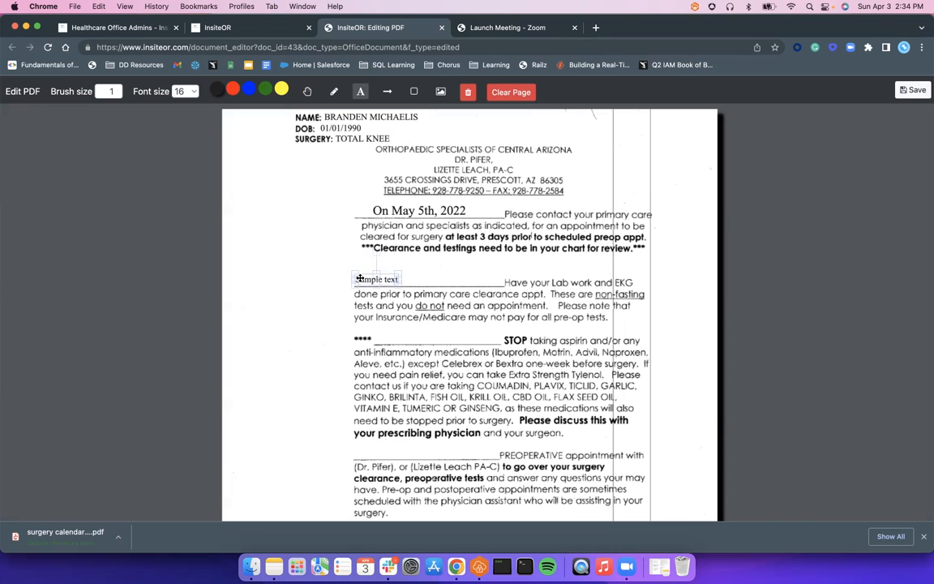
pyautogui.write('ON M')
pyautogui.press('BackSpace')
pyautogui.press('BackSpace')
pyautogui.press('BackSpace')
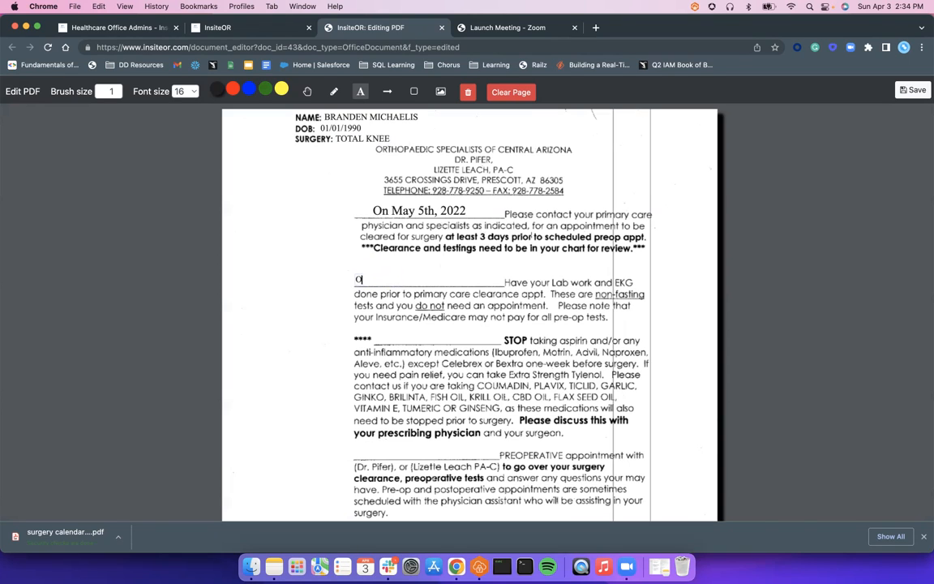
pyautogui.write('n May 7th, 2022')
pyautogui.click(434, 264)
# Step: Enlarge the "On May 7th, 2022" text and position it above the lab work line
pyautogui.click(388, 278)
pyautogui.moveTo(422, 273)
pyautogui.mouseDown()
pyautogui.moveTo(489, 267)
pyautogui.moveTo(425, 279)
pyautogui.mouseUp()
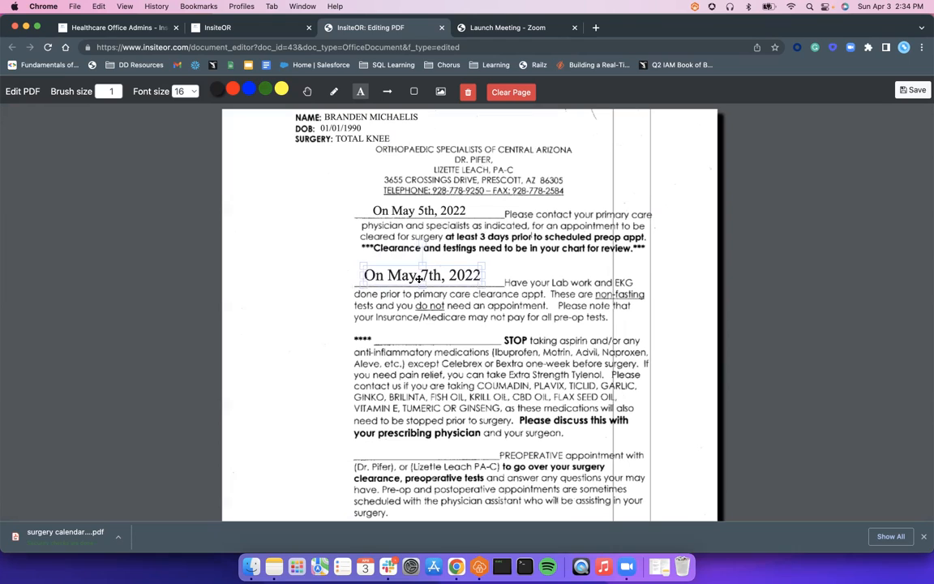
pyautogui.click(398, 335)
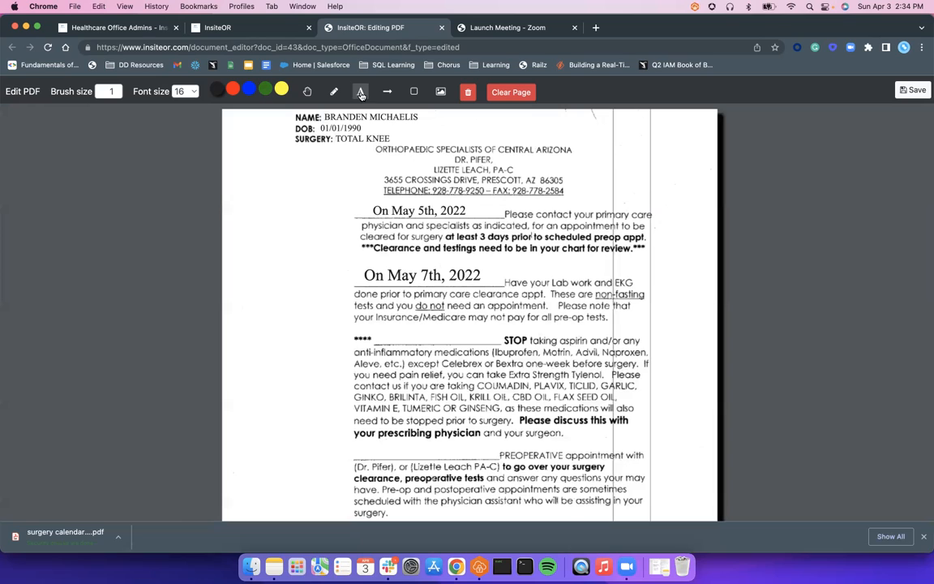
# Step: Add "On May 8th, 2022" on the blank line before STOP and enlarge the text to fit the line
pyautogui.click(361, 94)
pyautogui.click(382, 337)
pyautogui.moveTo(387, 339); pyautogui.dragTo(384, 335)
pyautogui.tripleClick(380, 336)
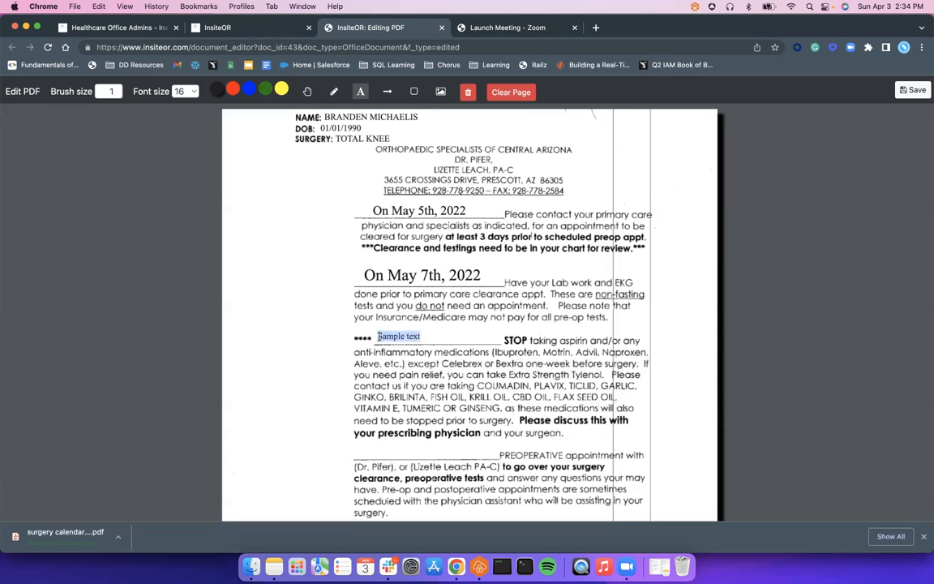
pyautogui.write('On May 8th, 2022')
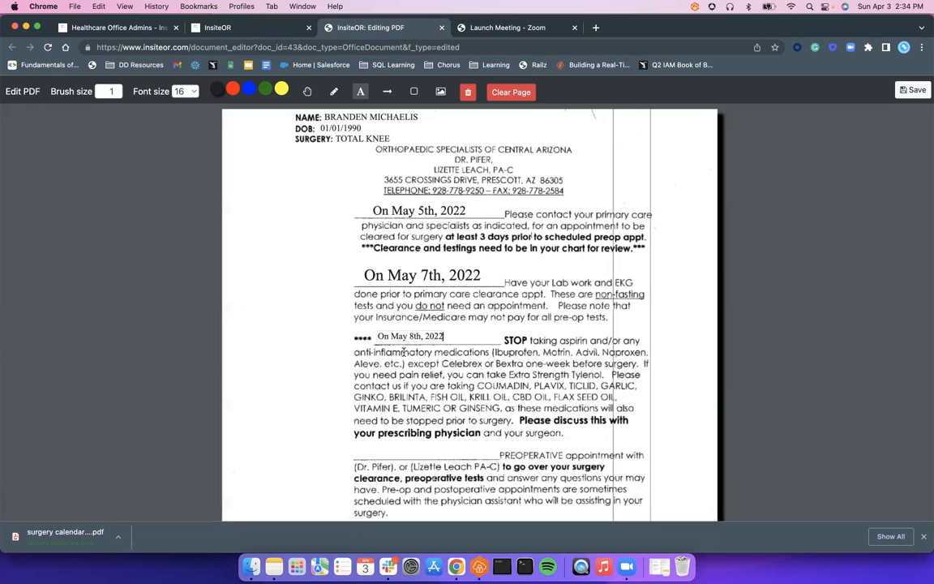
pyautogui.click(460, 341)
pyautogui.click(441, 338)
pyautogui.moveTo(446, 329)
pyautogui.mouseDown()
pyautogui.moveTo(488, 326)
pyautogui.moveTo(455, 336)
pyautogui.mouseUp()
# Step: Add "On May 9th, 2022" on the PREOPERATIVE appointment line and enlarge the text to fit
pyautogui.scroll(-5, 322, 320)
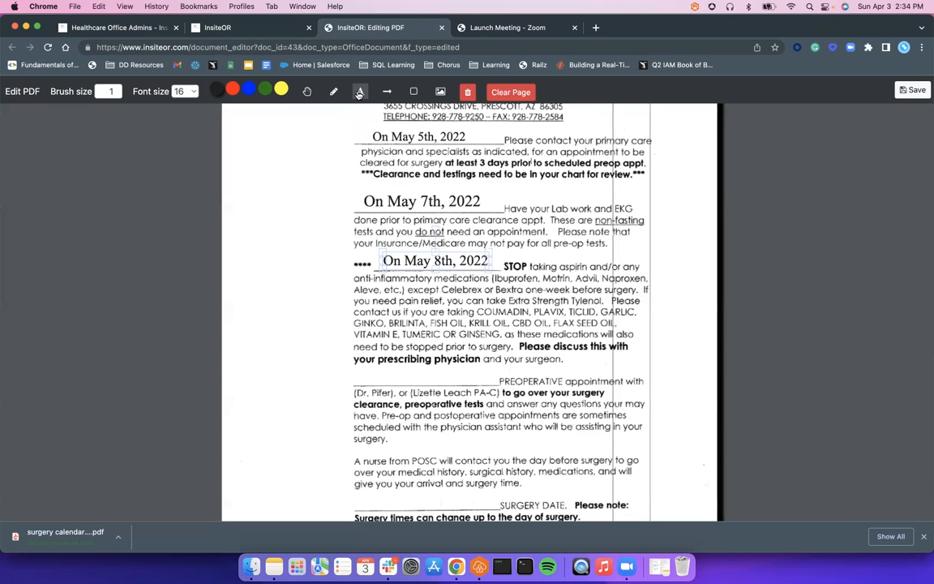
pyautogui.click(371, 379)
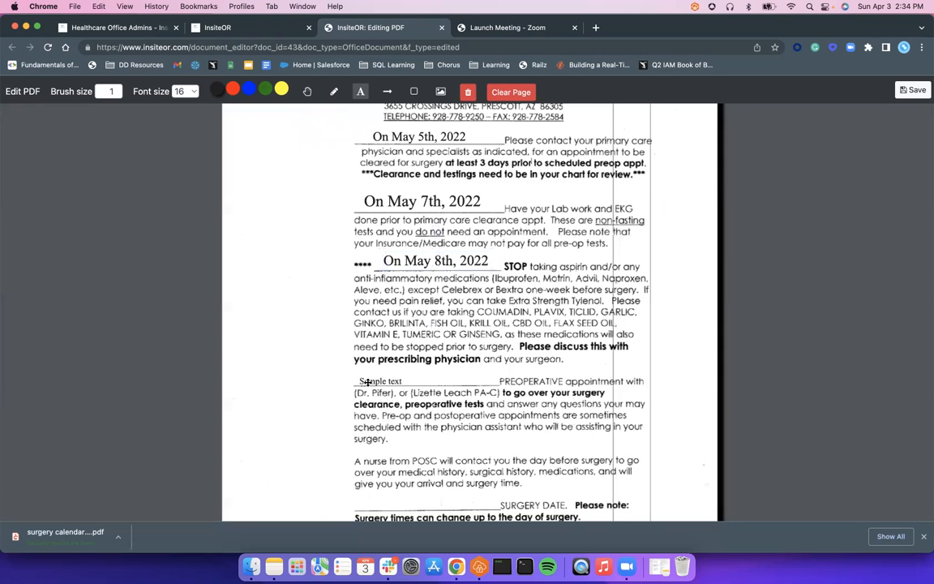
pyautogui.doubleClick(371, 378)
pyautogui.doubleClick(396, 377)
pyautogui.tripleClick(395, 377)
pyautogui.write('On May 9th, 2022')
pyautogui.click(498, 353)
pyautogui.click(417, 378)
pyautogui.moveTo(429, 371); pyautogui.dragTo(455, 375)
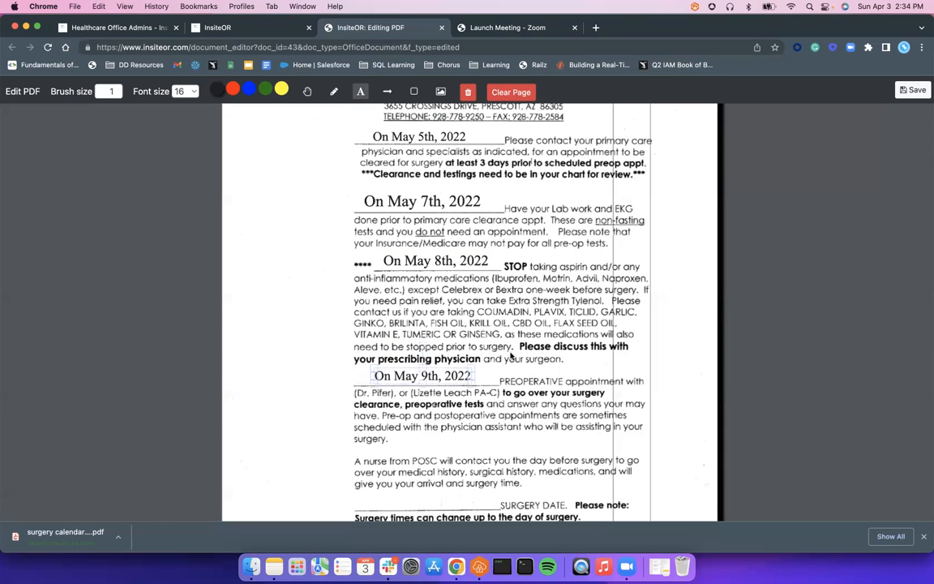
# Step: Save the filled-in surgery calendar, dismiss the notice and close the PDF editor
pyautogui.scroll(-2, 503, 349)
pyautogui.scroll(2, 494, 344)
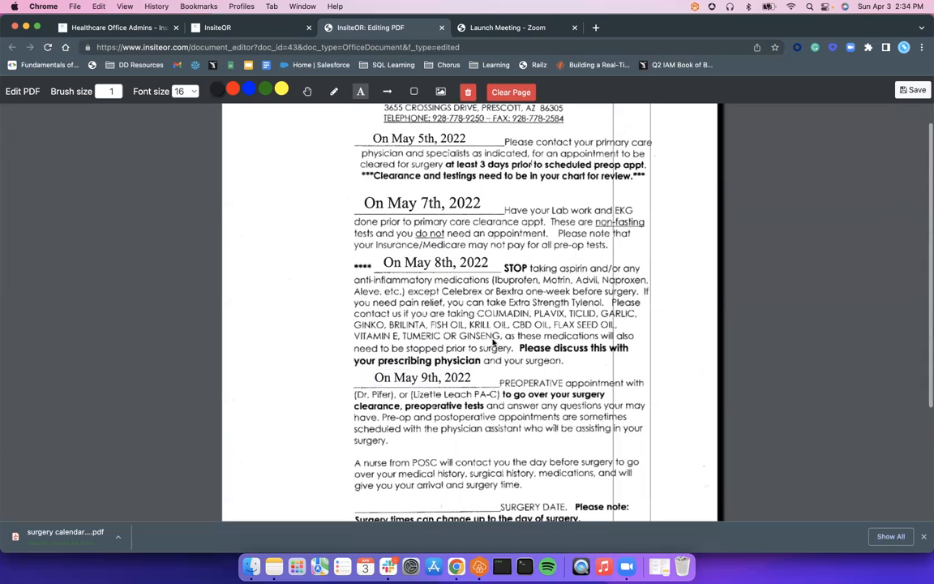
pyautogui.scroll(2, 486, 325)
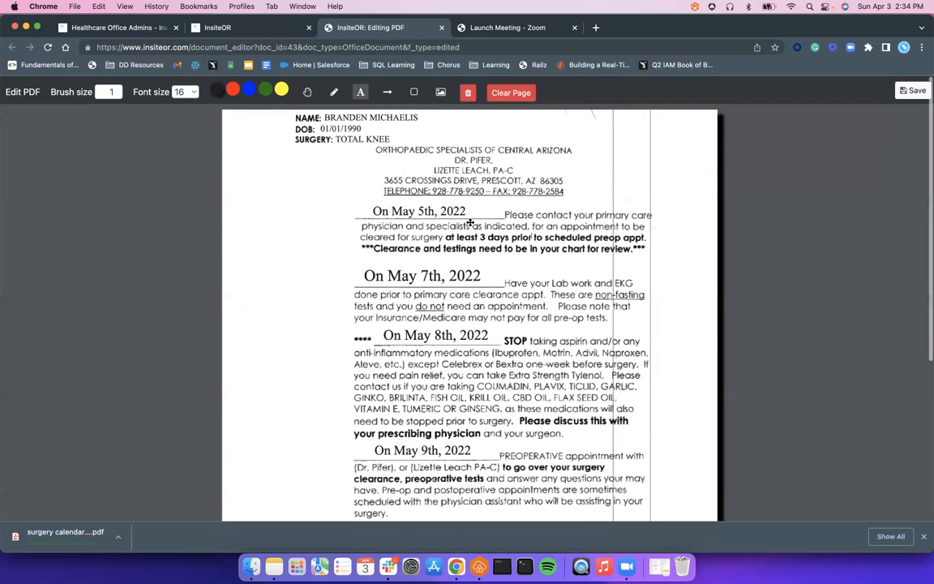
pyautogui.scroll(-5, 452, 242)
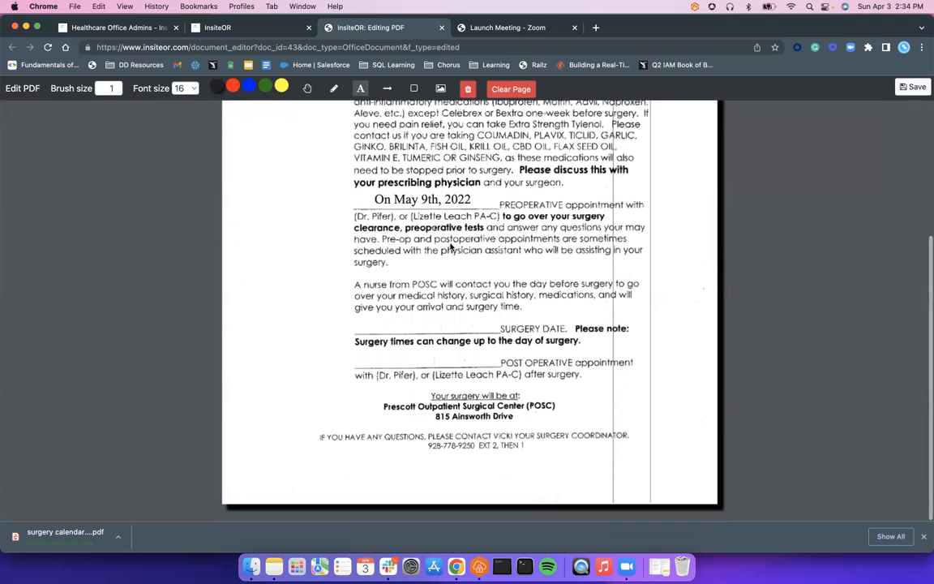
pyautogui.scroll(4, 452, 247)
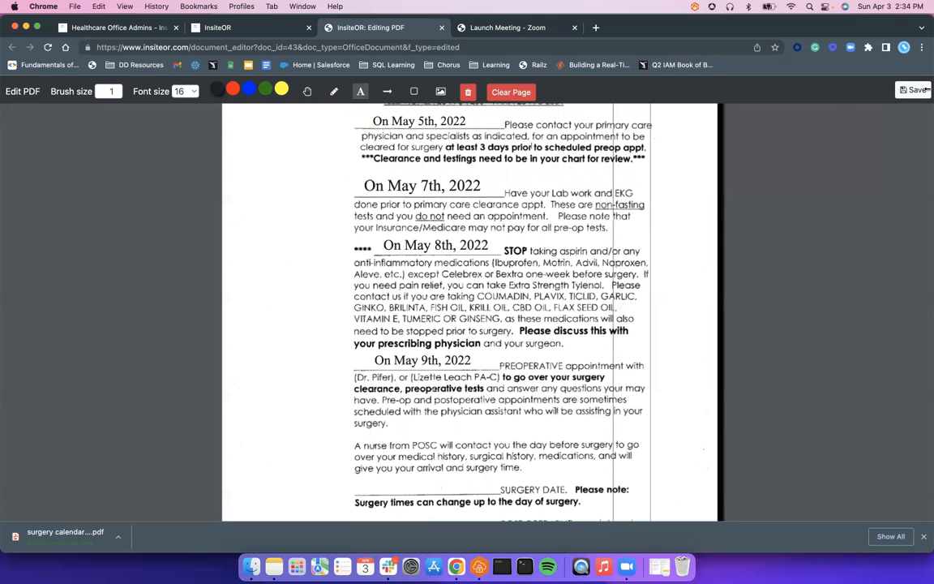
pyautogui.click(915, 94)
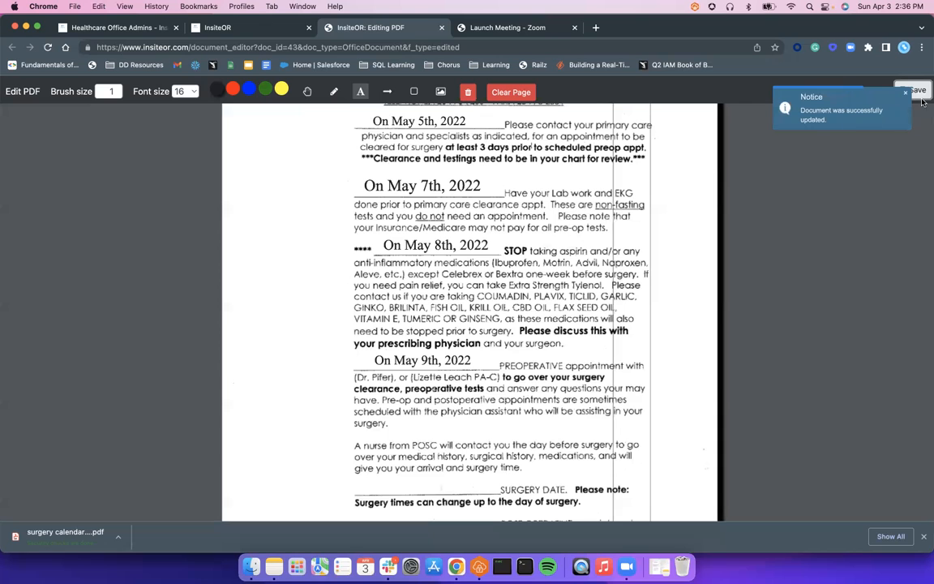
pyautogui.click(906, 96)
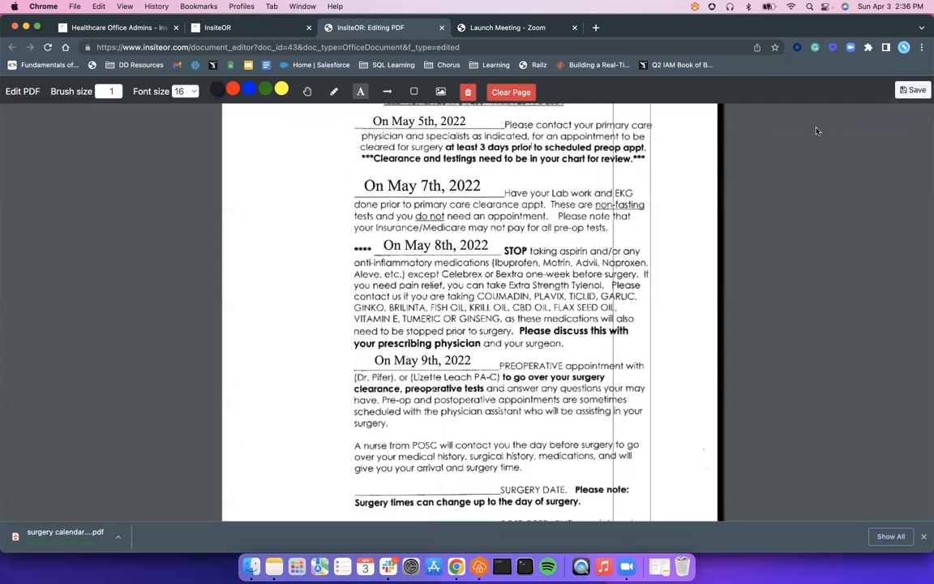
pyautogui.click(442, 28)
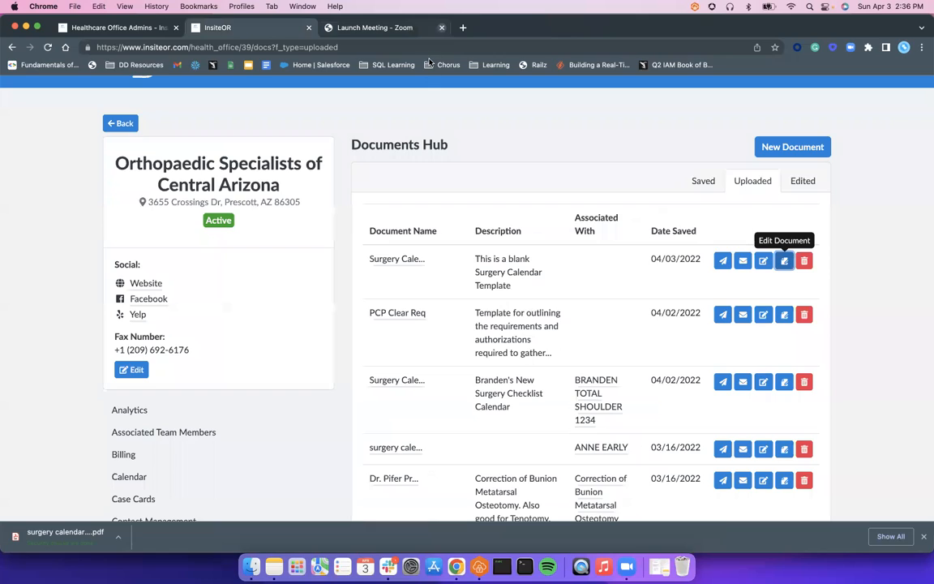
# Step: Open the newest surgery calendar from the edited documents, check its filled-in text and close it
pyautogui.click(802, 182)
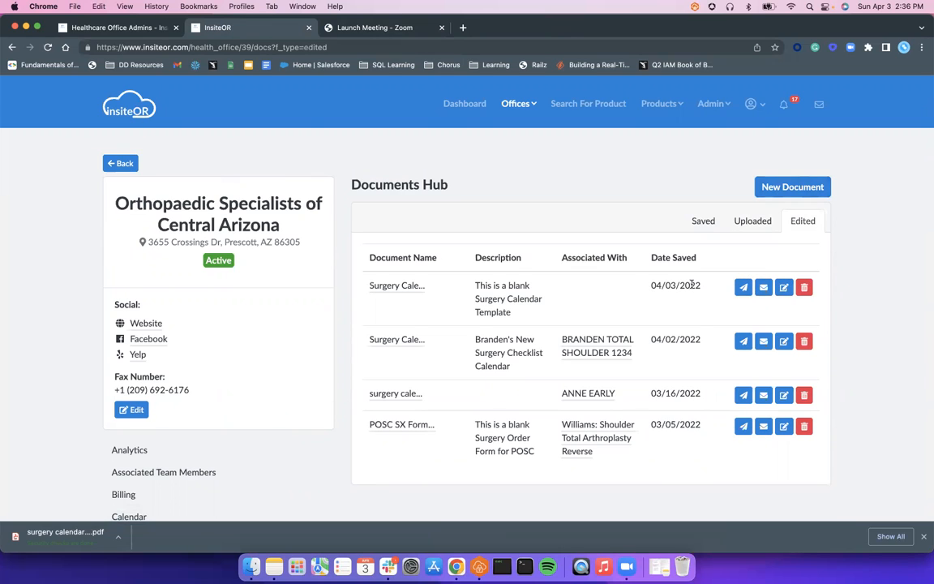
pyautogui.click(404, 286)
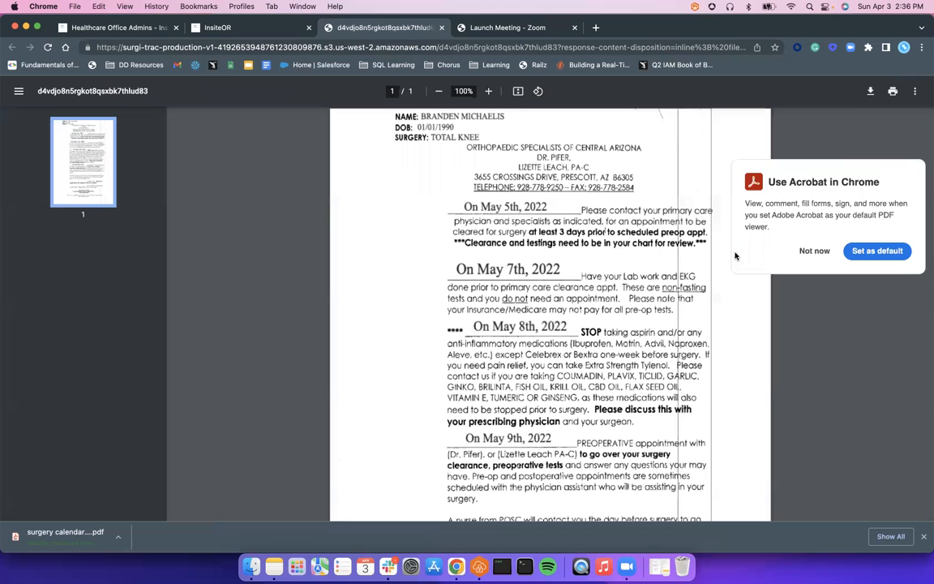
pyautogui.click(814, 253)
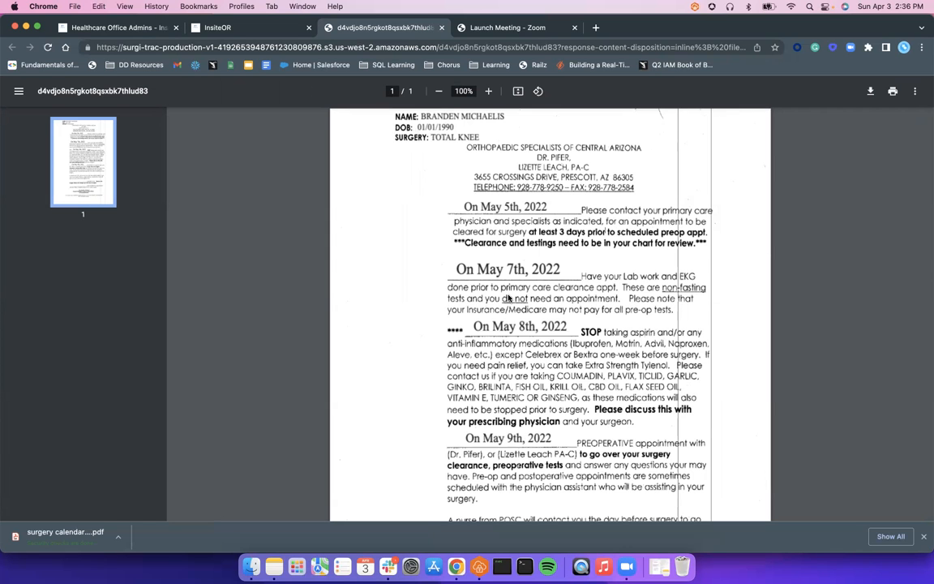
pyautogui.scroll(-5, 509, 298)
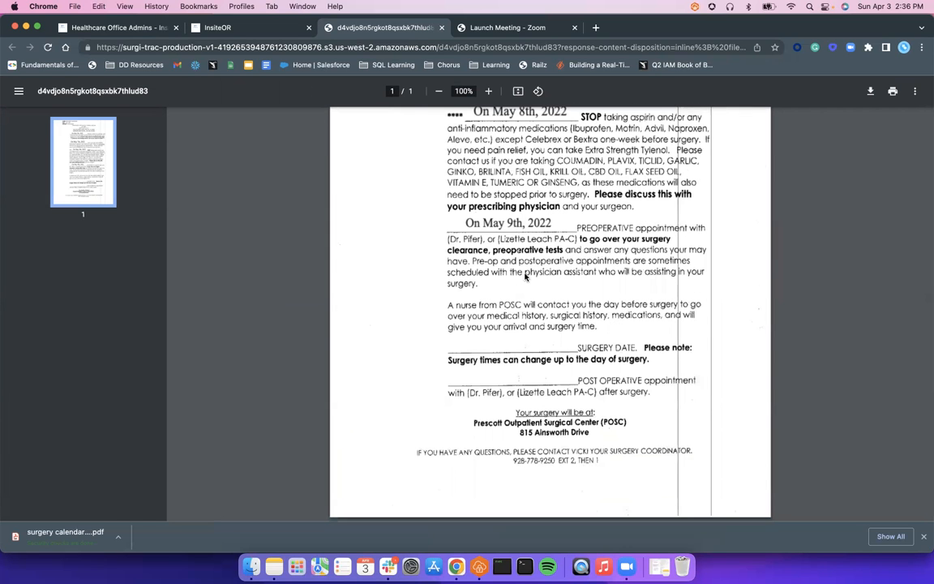
pyautogui.scroll(5, 520, 268)
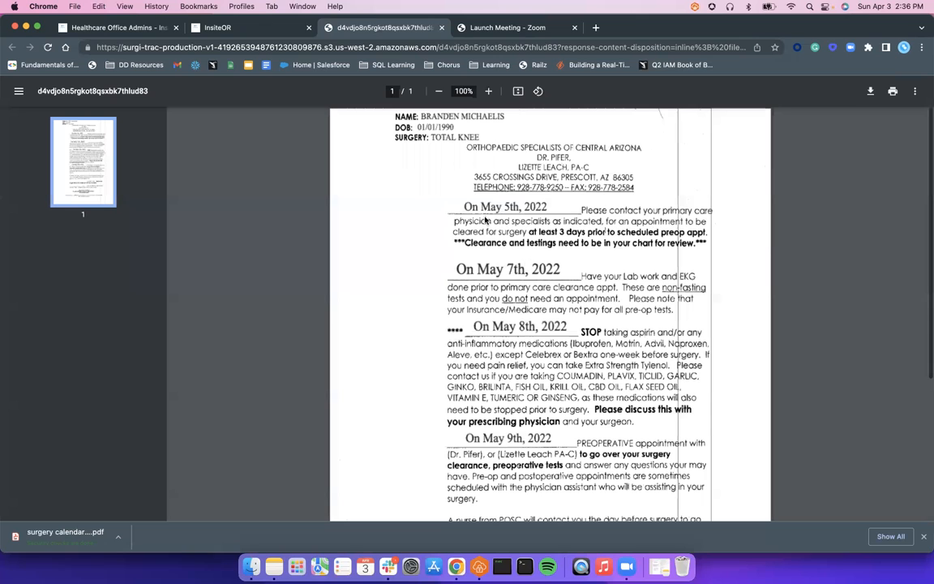
pyautogui.click(439, 28)
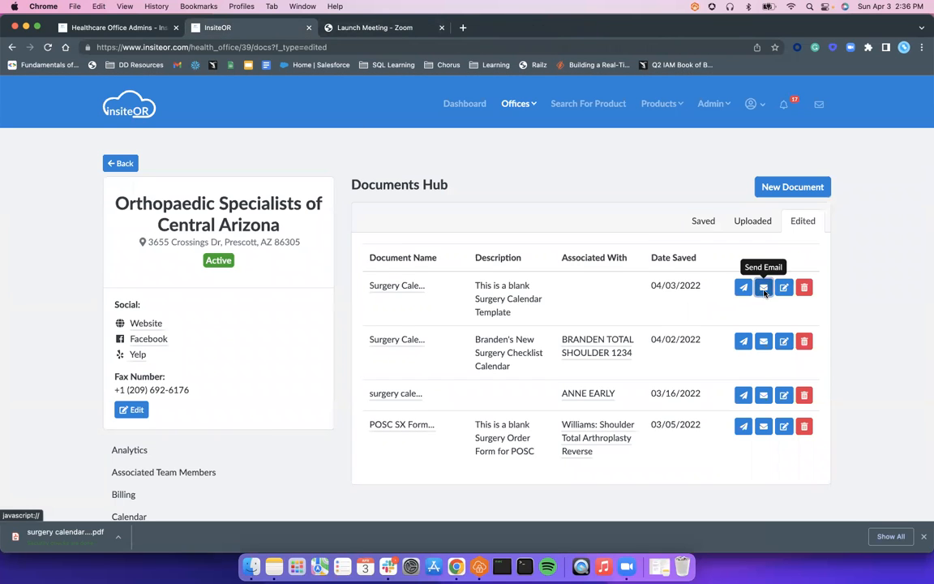
# Step: Start an e-mail with the newest edited surgery calendar and try entering the receiver's e-mail address
pyautogui.click(764, 288)
pyautogui.click(489, 169)
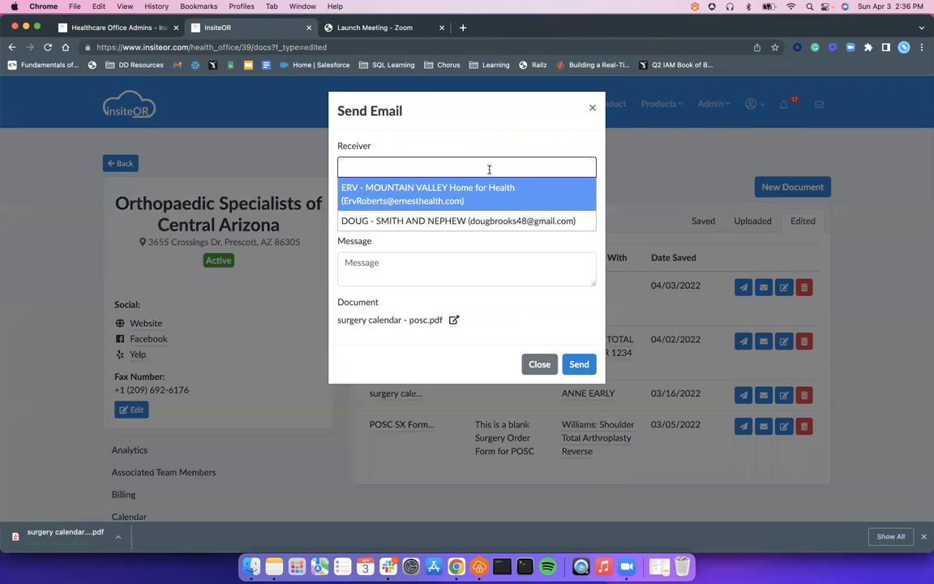
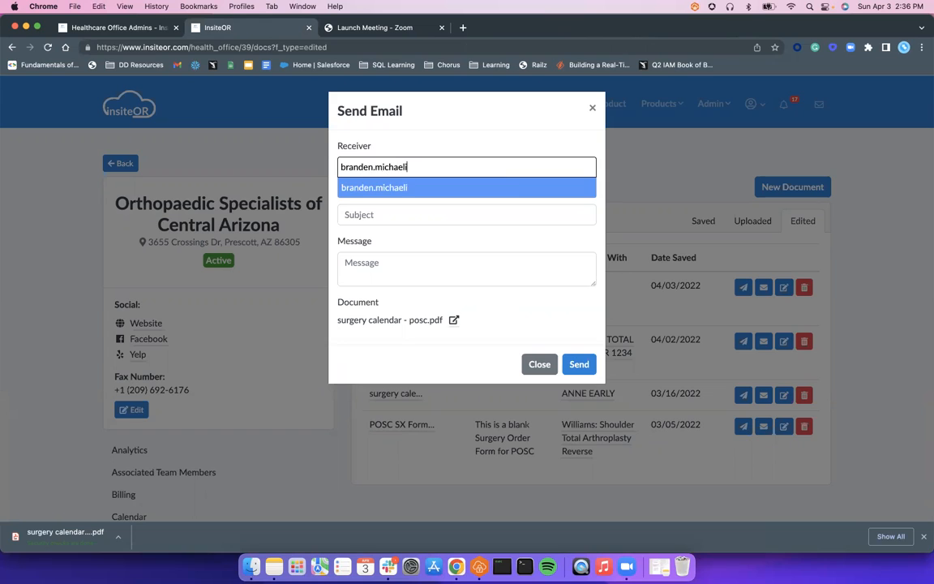
pyautogui.press('Tab')
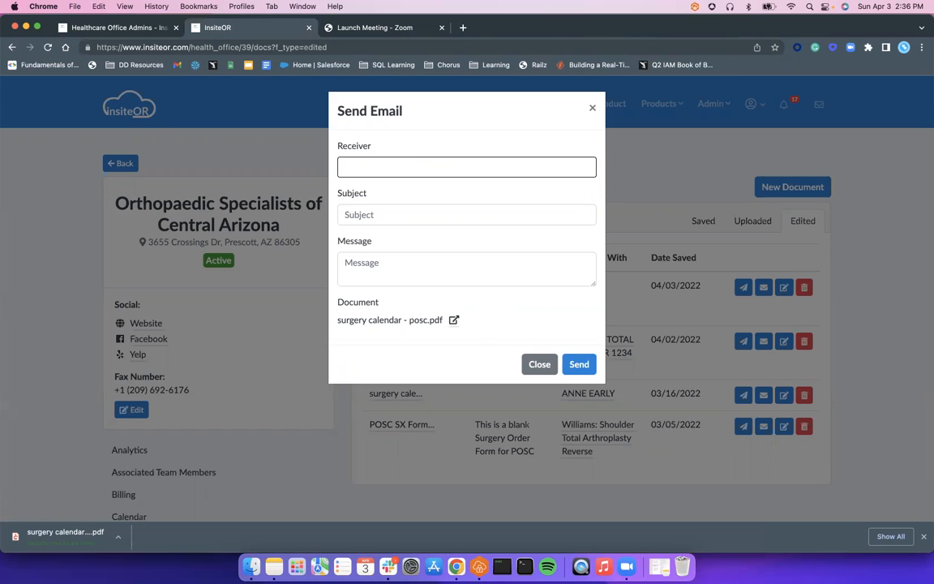
pyautogui.write('brande')
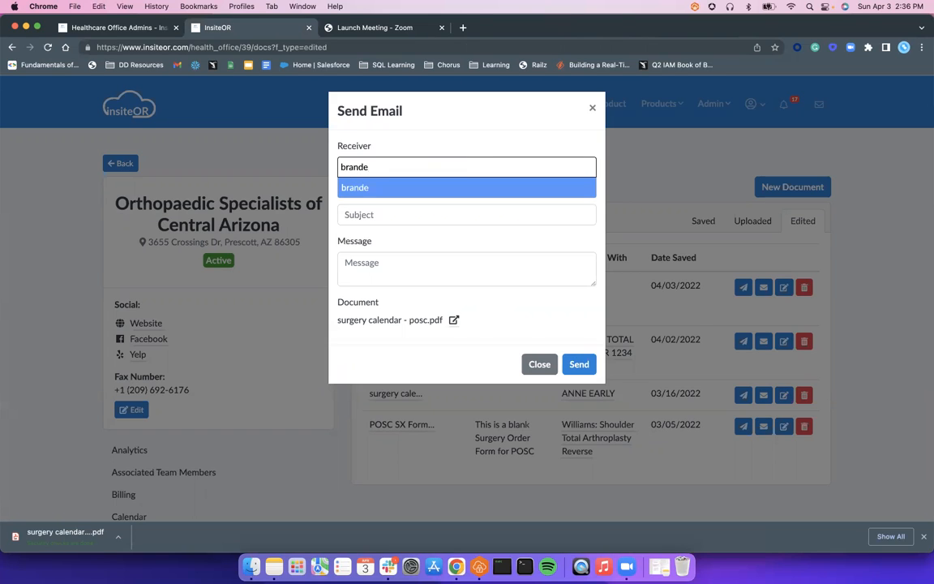
pyautogui.write('n')
pyautogui.tripleClick(428, 168)
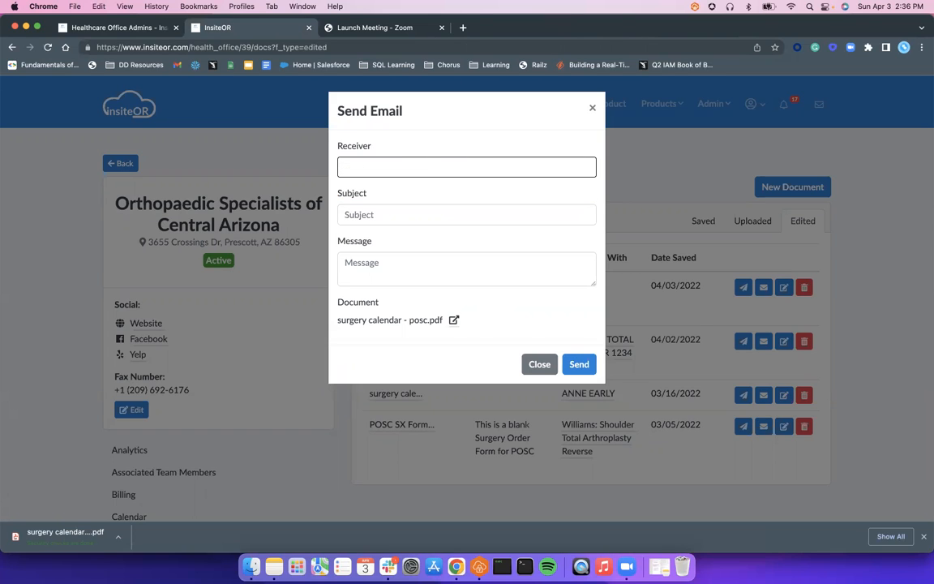
pyautogui.click(424, 166)
pyautogui.click(406, 195)
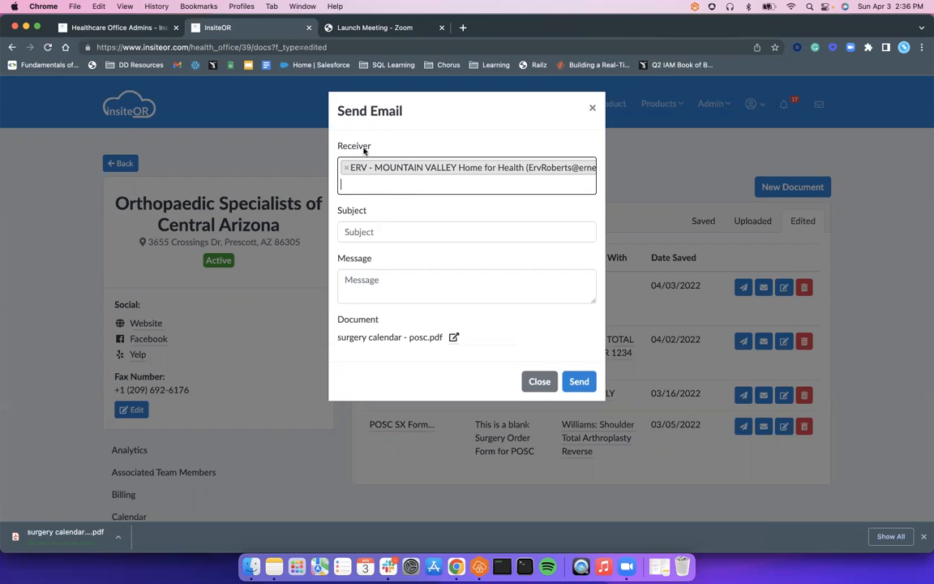
pyautogui.click(502, 169)
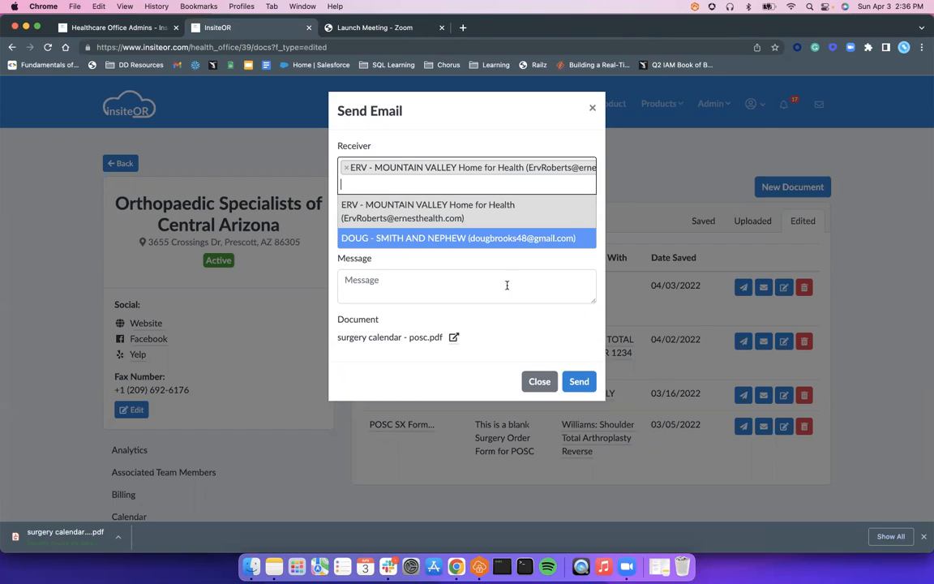
pyautogui.click(521, 337)
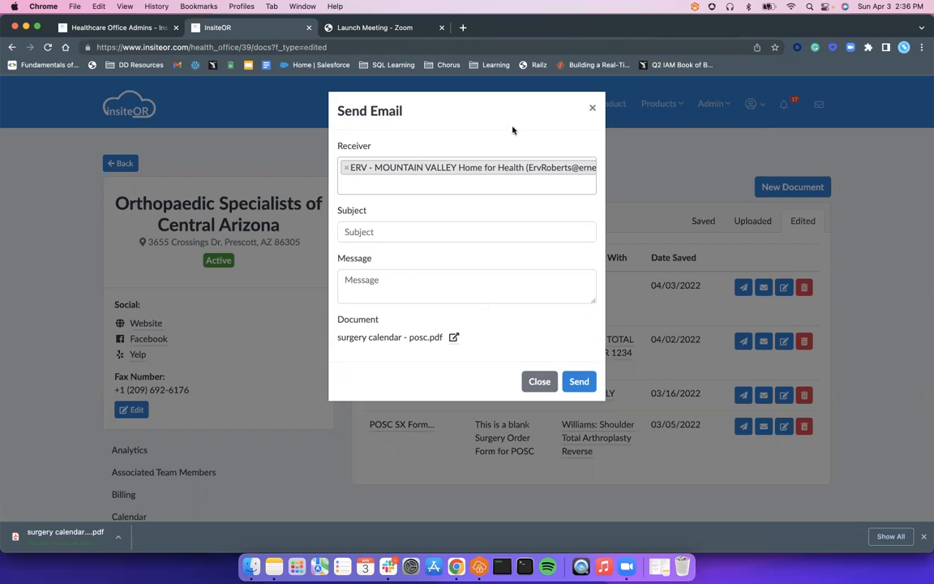
pyautogui.click(346, 167)
pyautogui.click(402, 246)
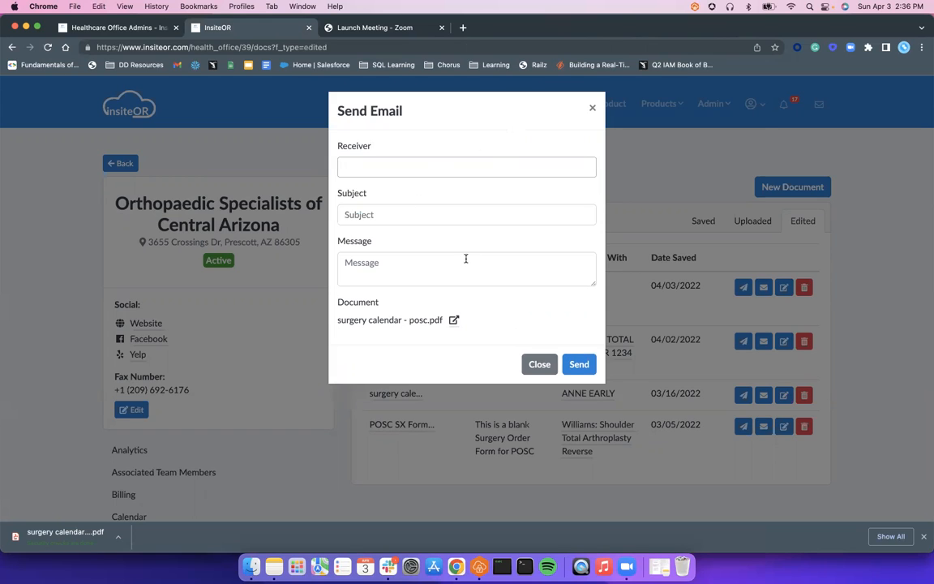
# Step: Address the e-mail to the Mountain Valley Home for Health contact and enter the subject "Patient Surgery Calendar for" followed by the patient's first name
pyautogui.click(441, 168)
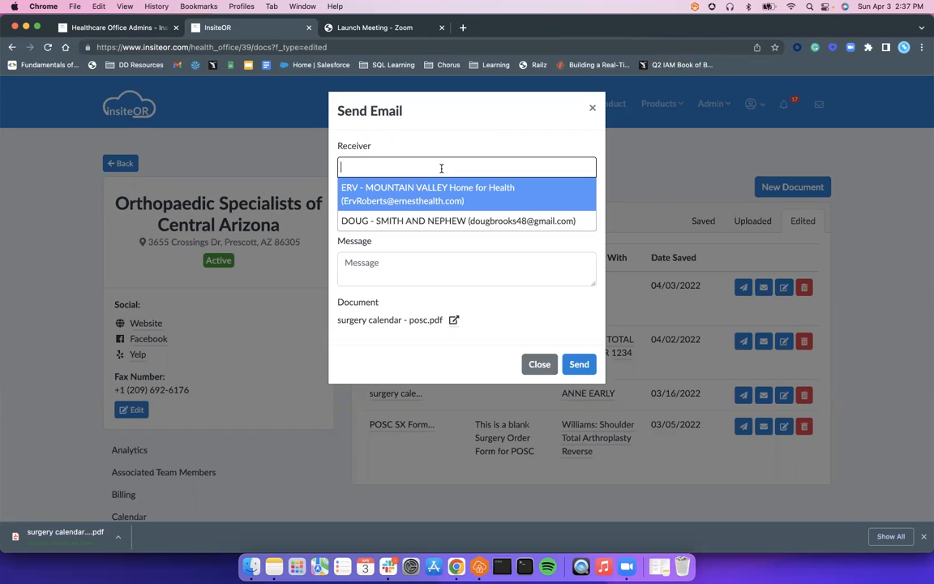
pyautogui.click(386, 182)
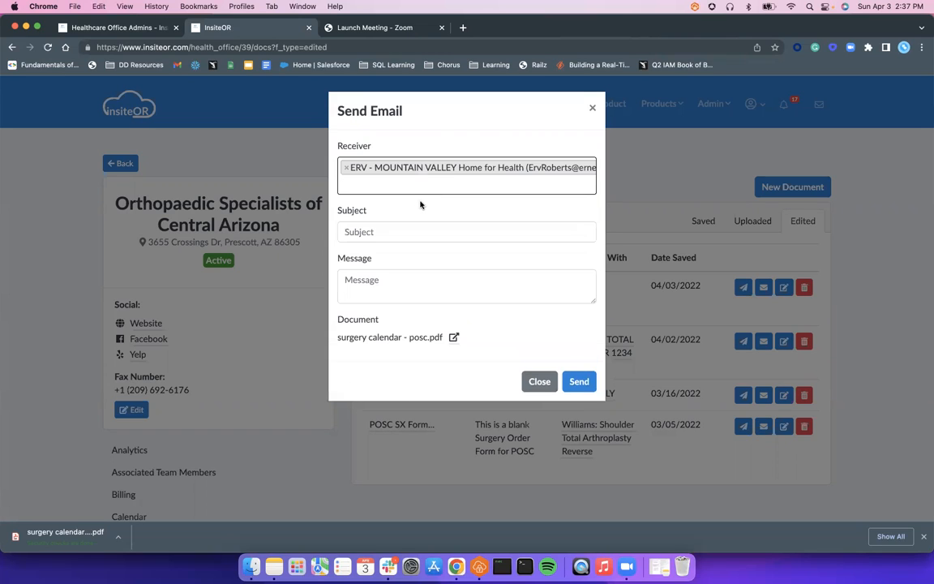
pyautogui.click(397, 228)
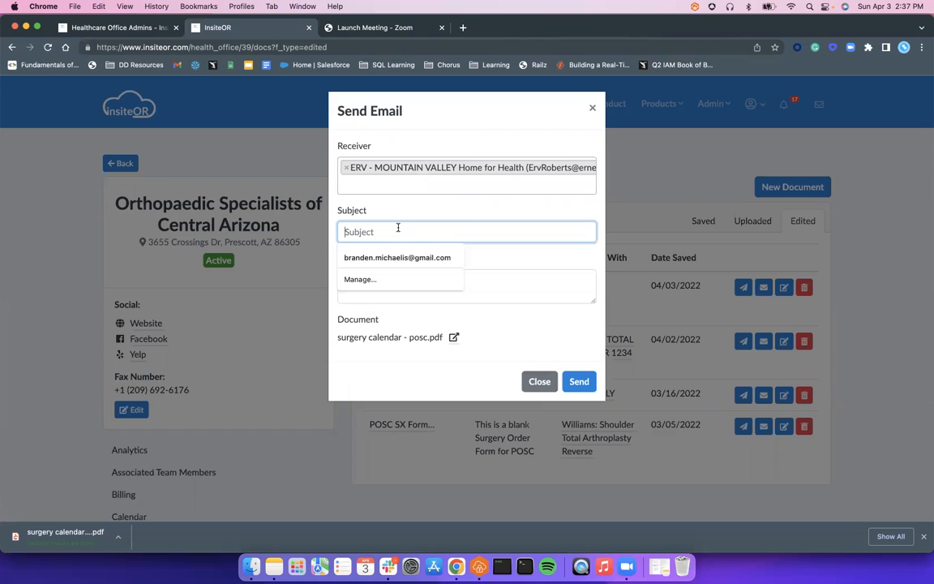
pyautogui.write('Patient Surg')
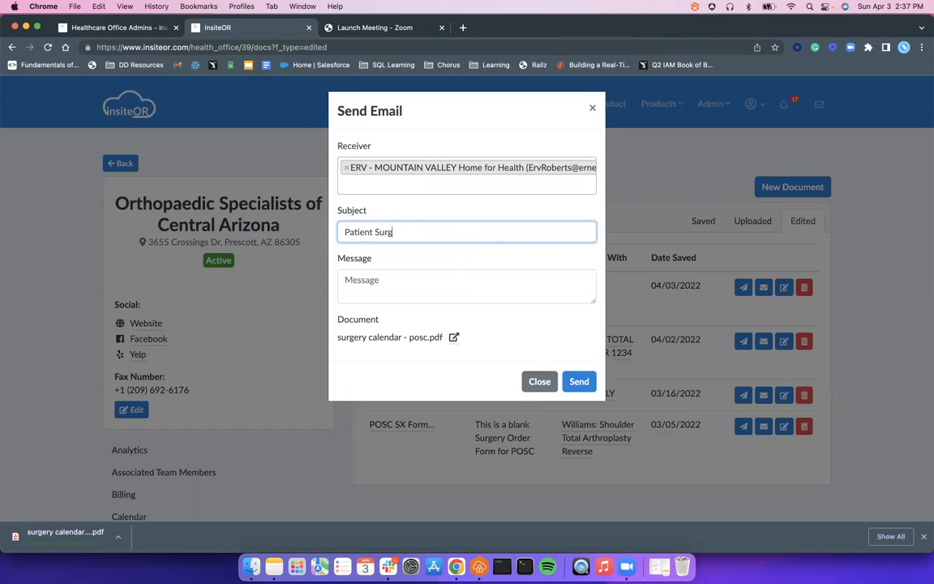
pyautogui.write('ery Calendar for Branden')
pyautogui.press('Tab')
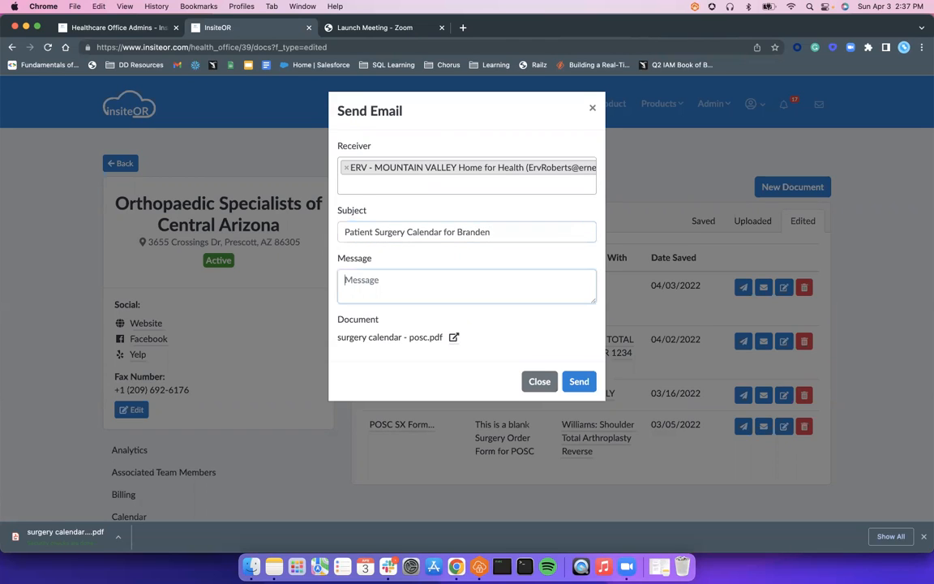
# Step: Draft a short greeting about the surgery calendar, clear the message and close the e-mail without sending it
pyautogui.write('Hey Erv, This the Surg')
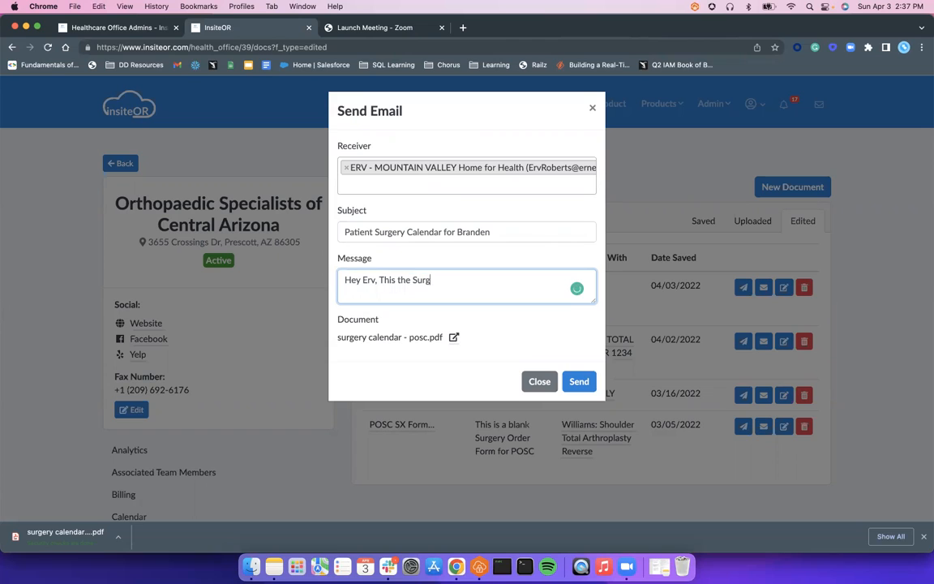
pyautogui.write('ery cAendare')
pyautogui.press('super+a')
pyautogui.press('BackSpace')
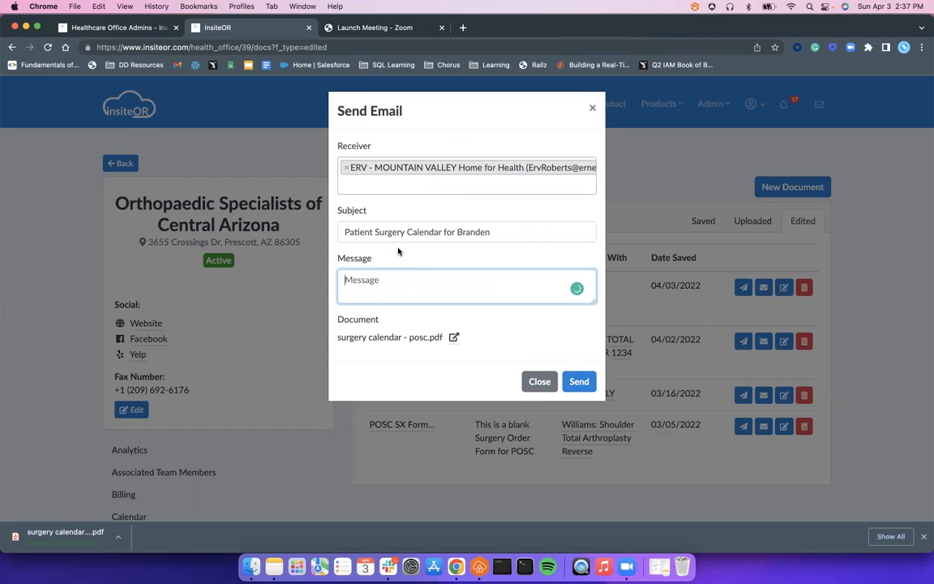
pyautogui.click(592, 108)
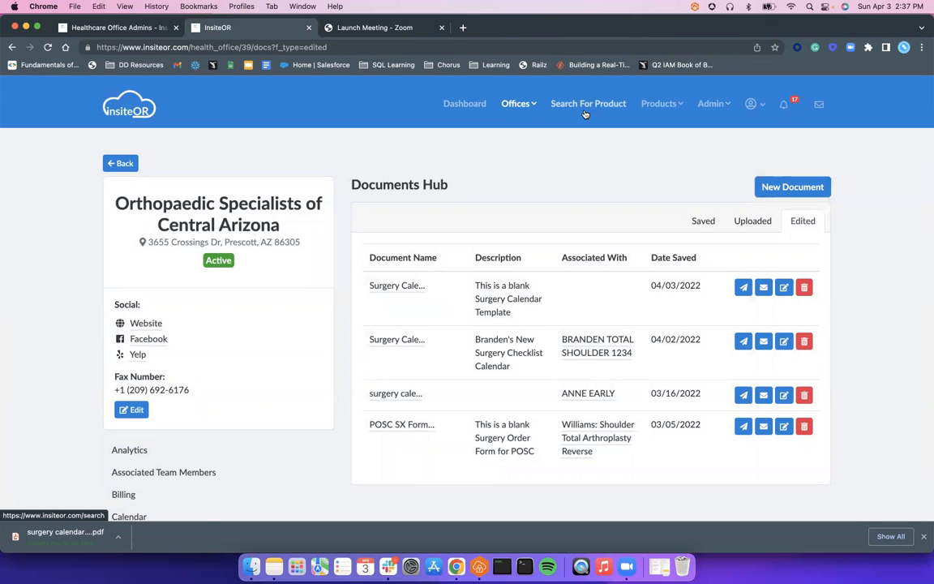
# Step: Start a fax of the newest edited surgery calendar, pick the unnamed contact's fax number as receiver and close it unsent
pyautogui.click(744, 294)
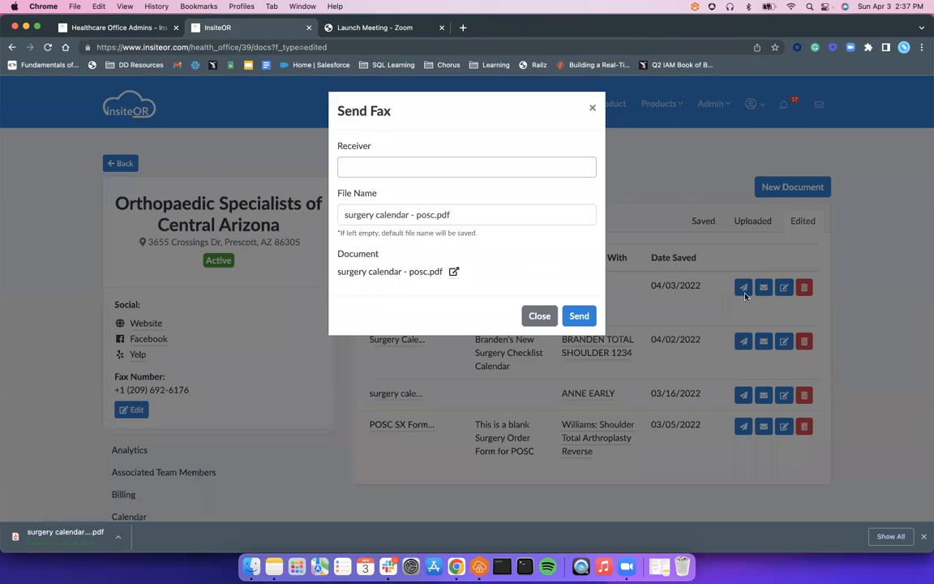
pyautogui.click(405, 165)
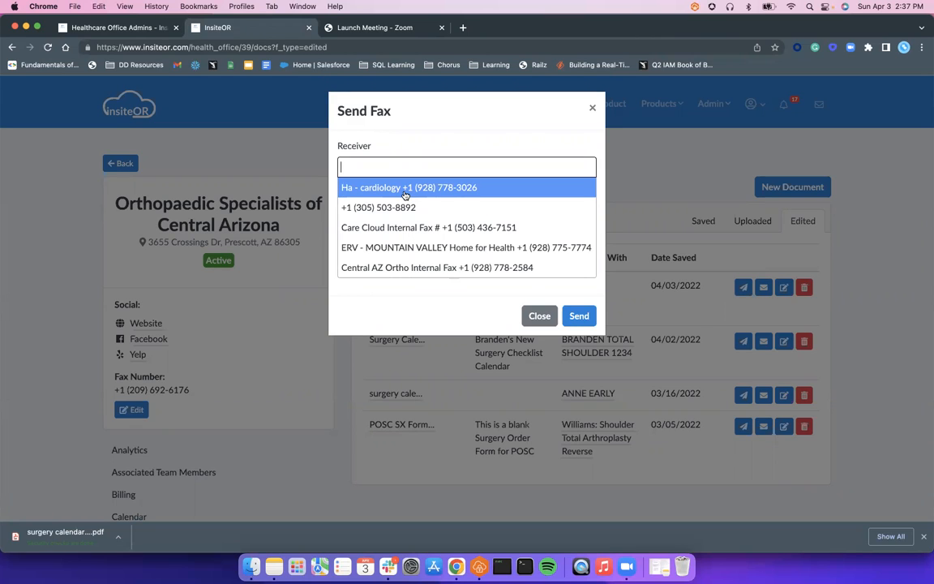
pyautogui.click(415, 315)
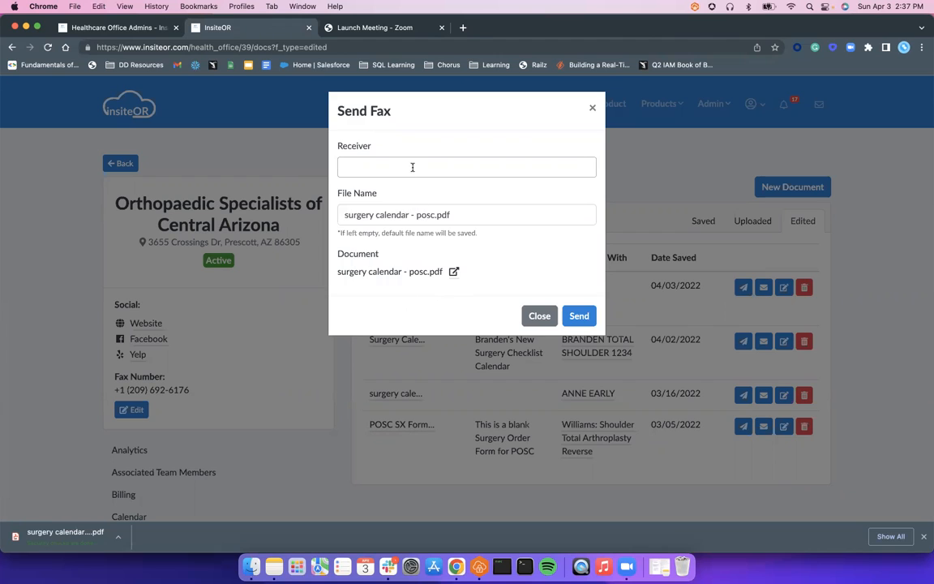
pyautogui.click(412, 167)
pyautogui.click(353, 207)
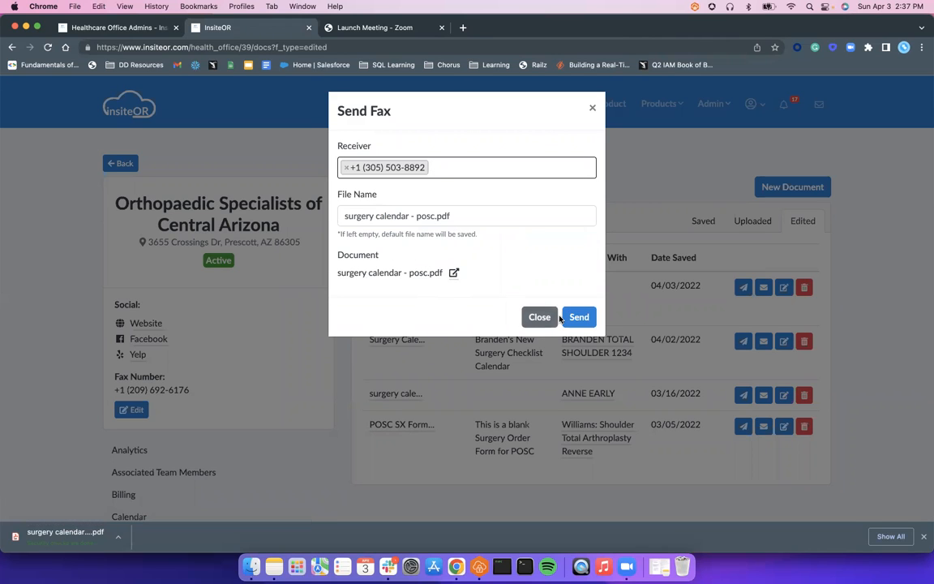
pyautogui.click(538, 317)
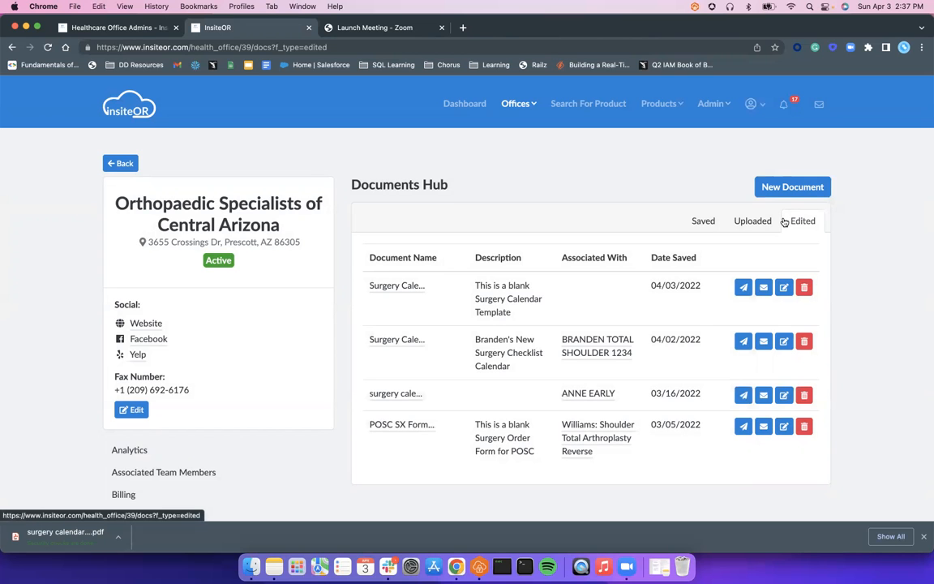
# Step: Return to the saved documents in the Documents Hub, view the new-document upload form and close it
pyautogui.scroll(-3, 470, 183)
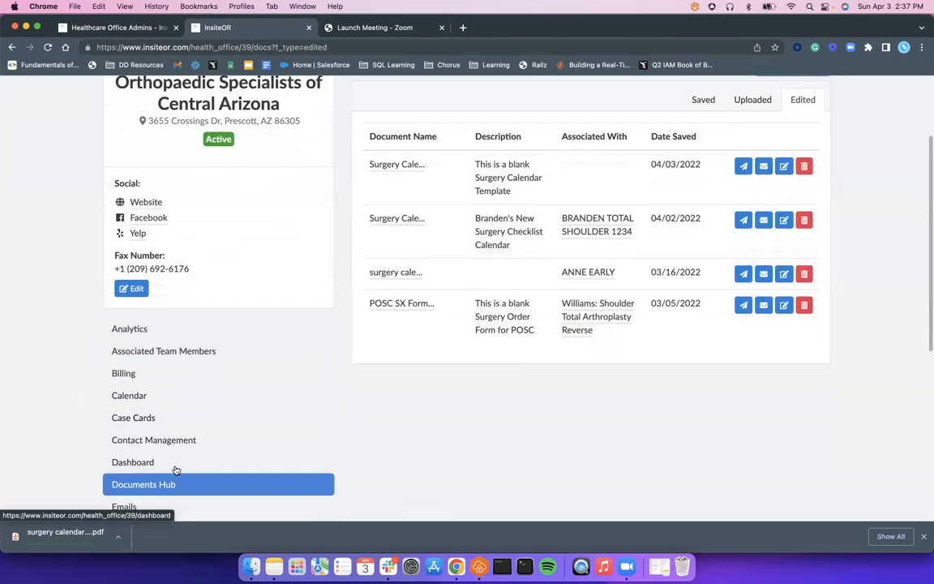
pyautogui.scroll(2, 186, 454)
pyautogui.scroll(-3, 202, 446)
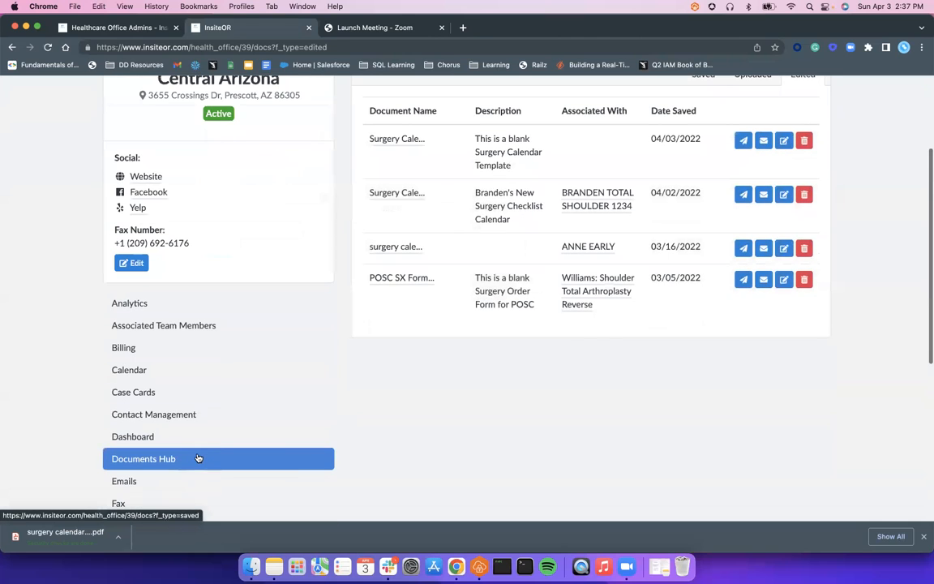
pyautogui.click(198, 459)
pyautogui.click(771, 188)
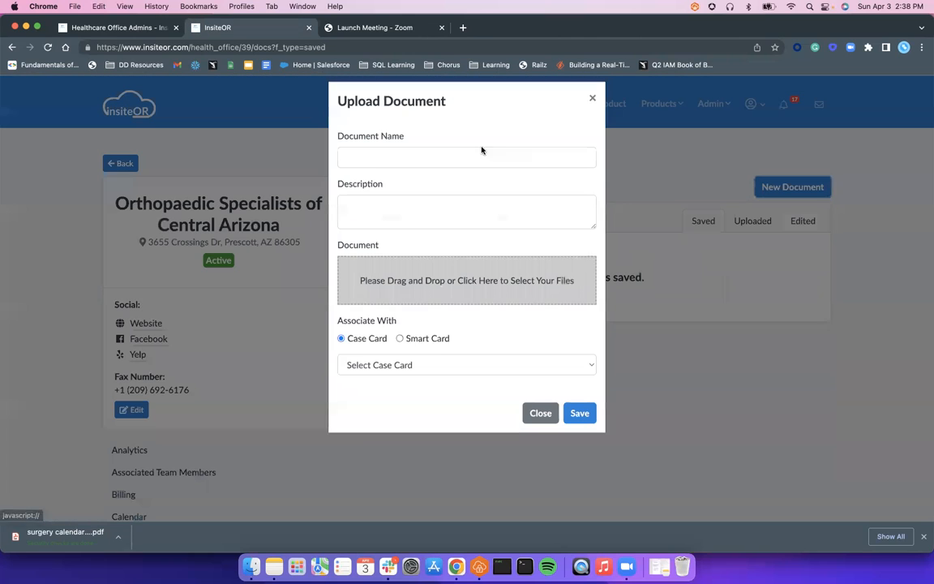
pyautogui.click(539, 422)
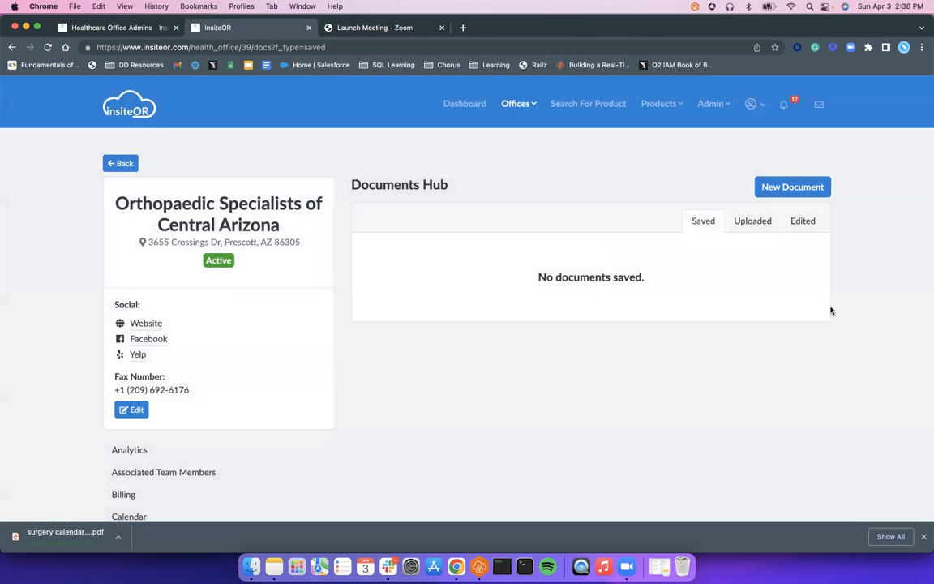
# Step: Open the newest surgery calendar from the uploaded documents, check the blank template and return to the Documents Hub
pyautogui.click(752, 224)
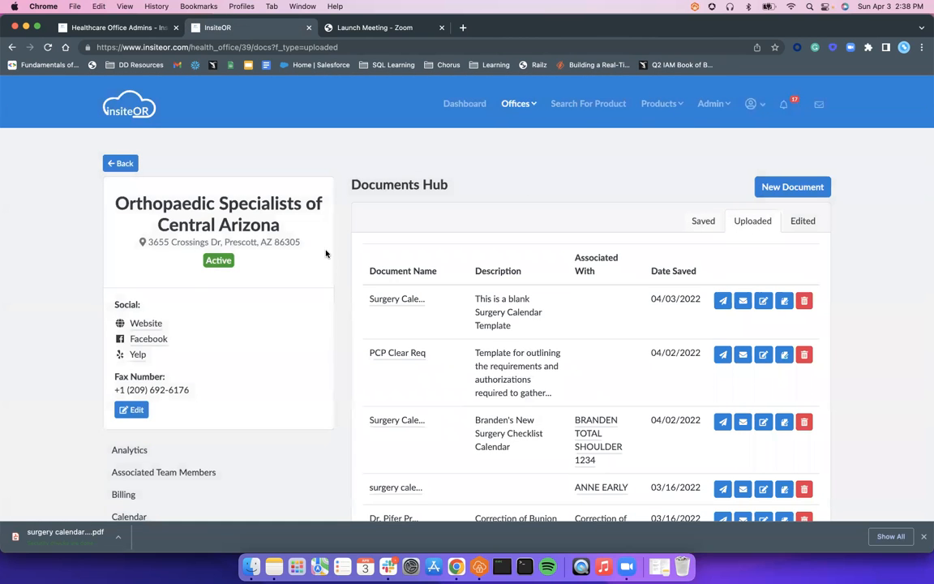
pyautogui.click(397, 300)
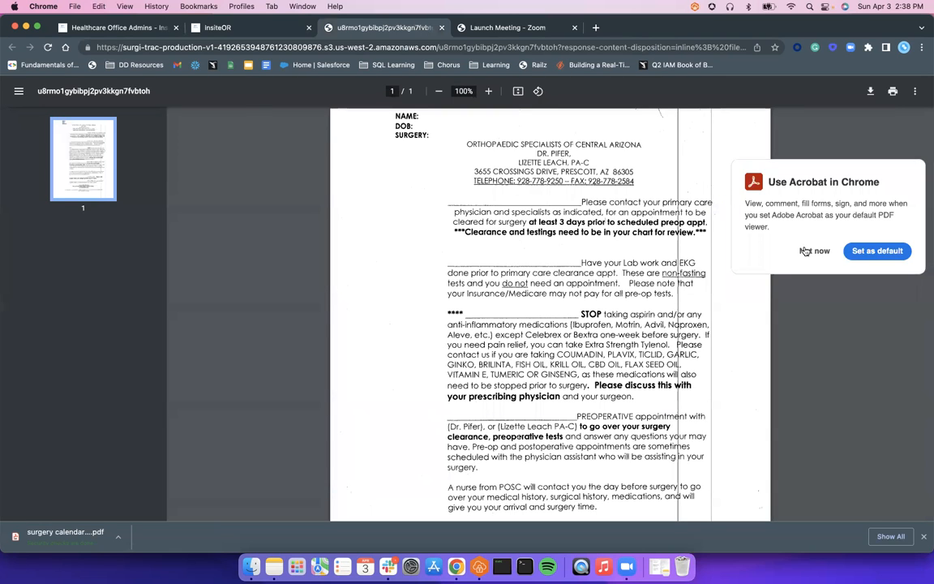
pyautogui.click(814, 250)
pyautogui.scroll(-4, 516, 342)
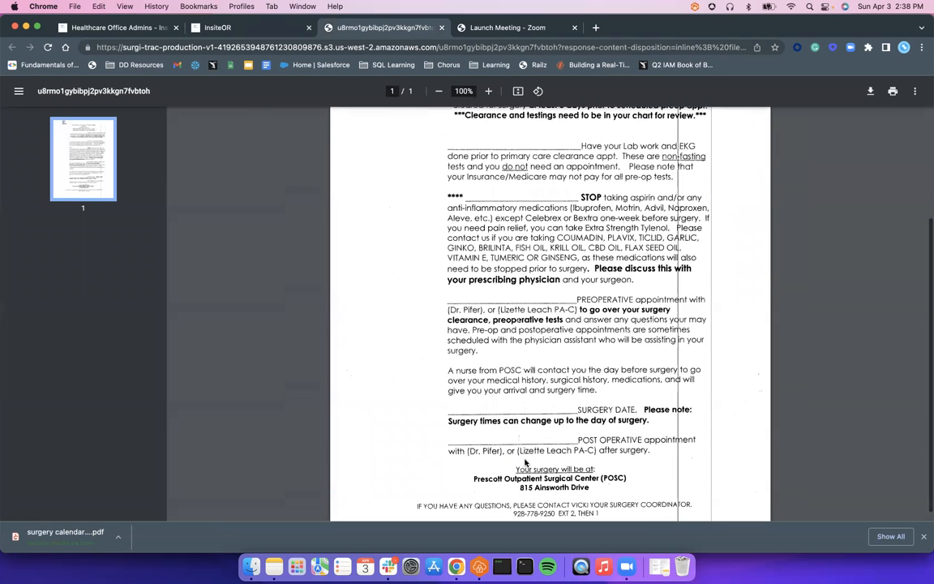
pyautogui.scroll(4, 473, 115)
pyautogui.click(248, 27)
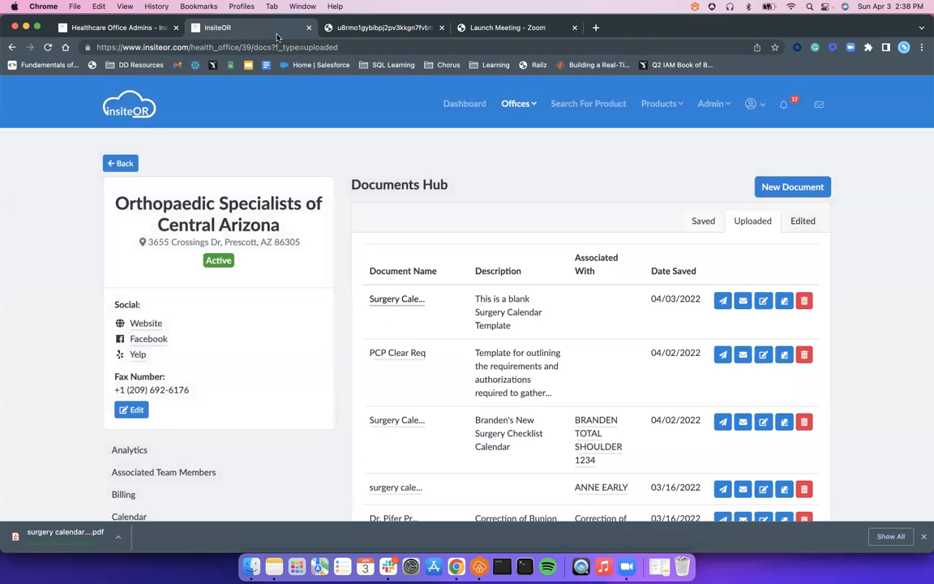
# Step: Open the newest surgery calendar from the edited documents, review its filled-in dates and return to the Documents Hub
pyautogui.click(803, 220)
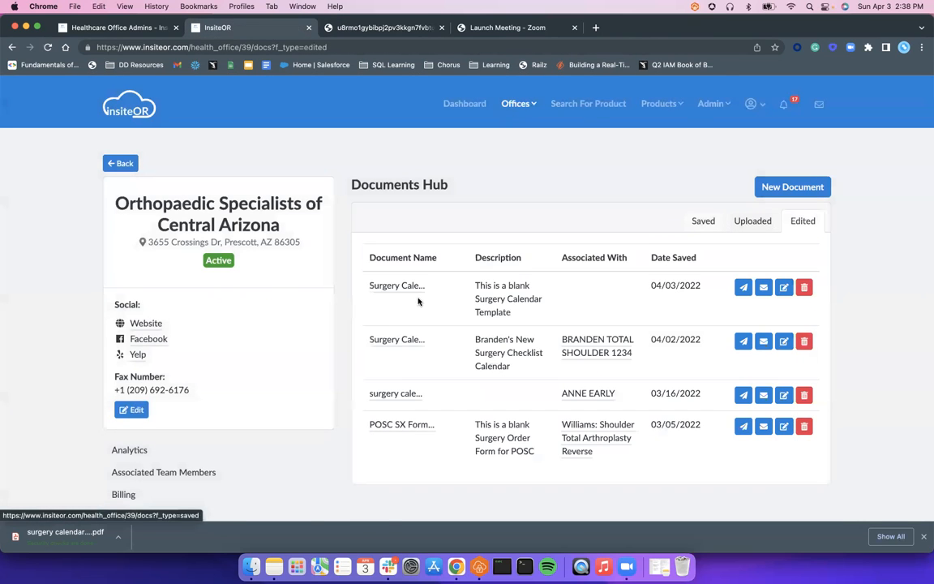
pyautogui.click(395, 287)
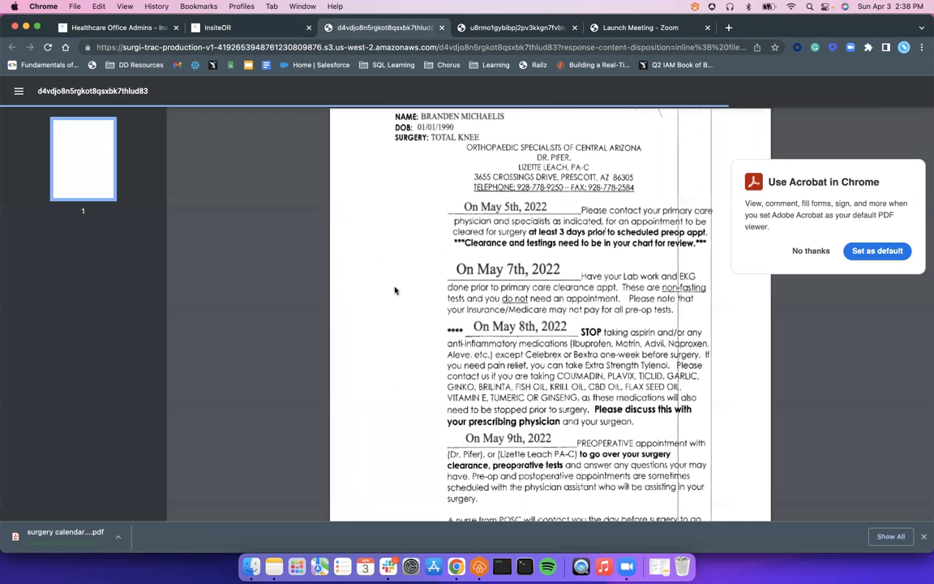
pyautogui.scroll(-5, 480, 345)
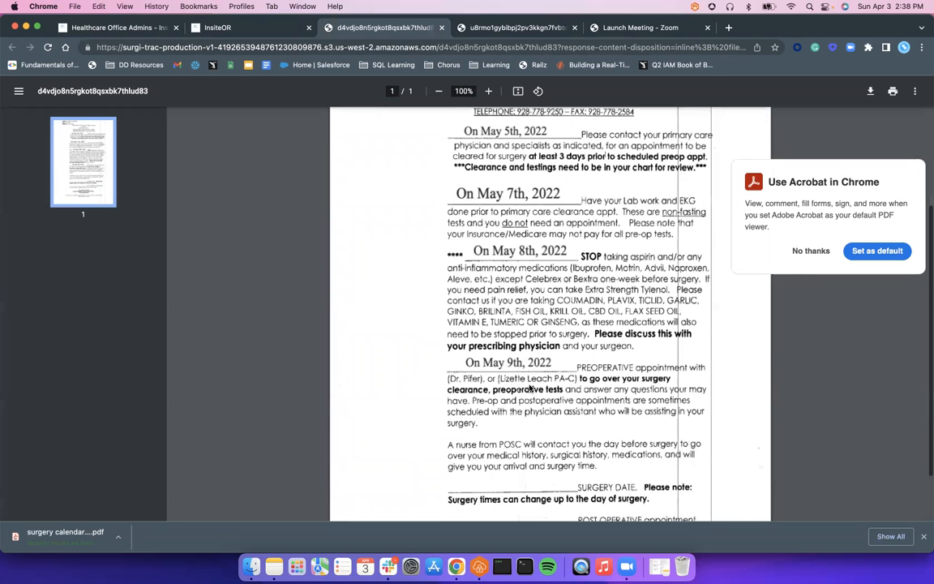
pyautogui.click(253, 26)
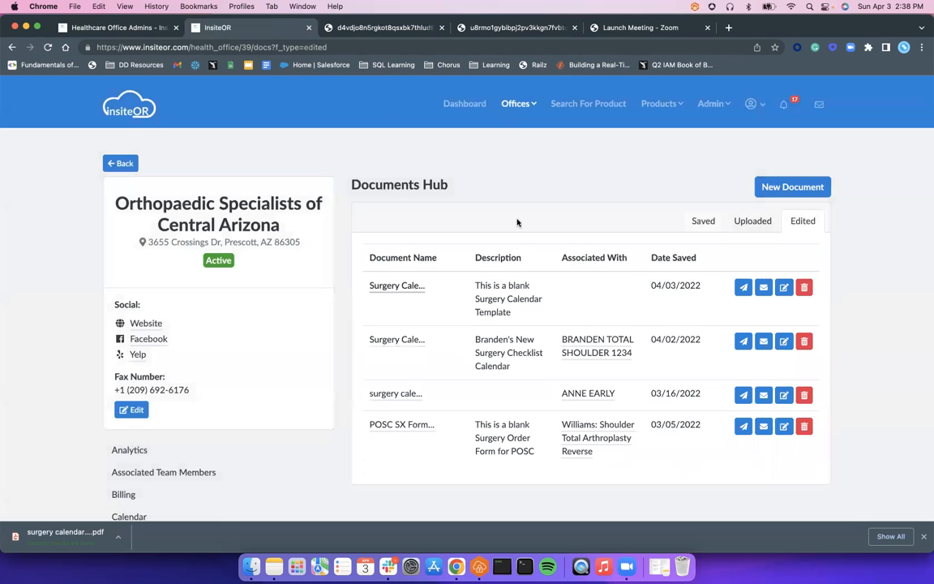
# Step: Reopen the blank surgery calendar from the uploaded documents for comparison and close all the opened PDF tabs
pyautogui.click(753, 220)
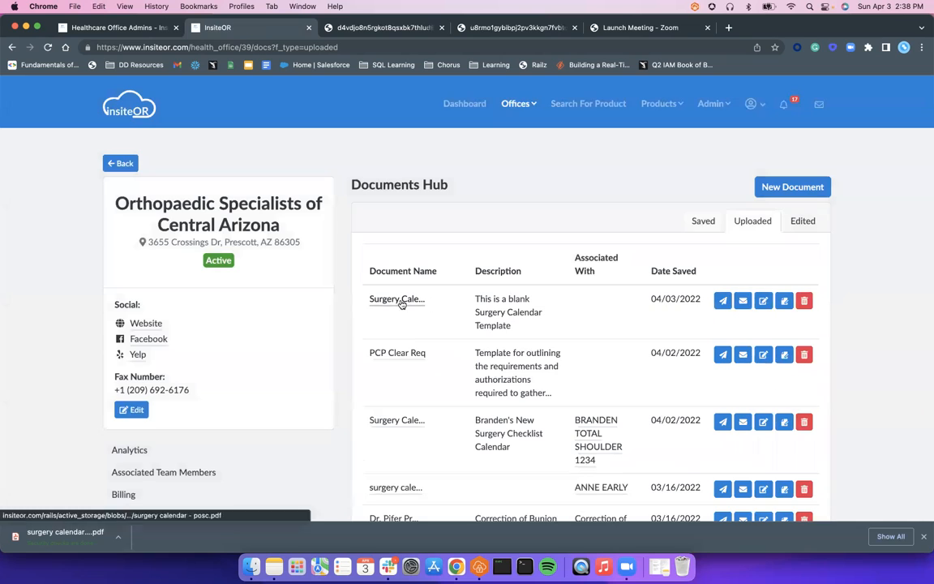
pyautogui.click(399, 299)
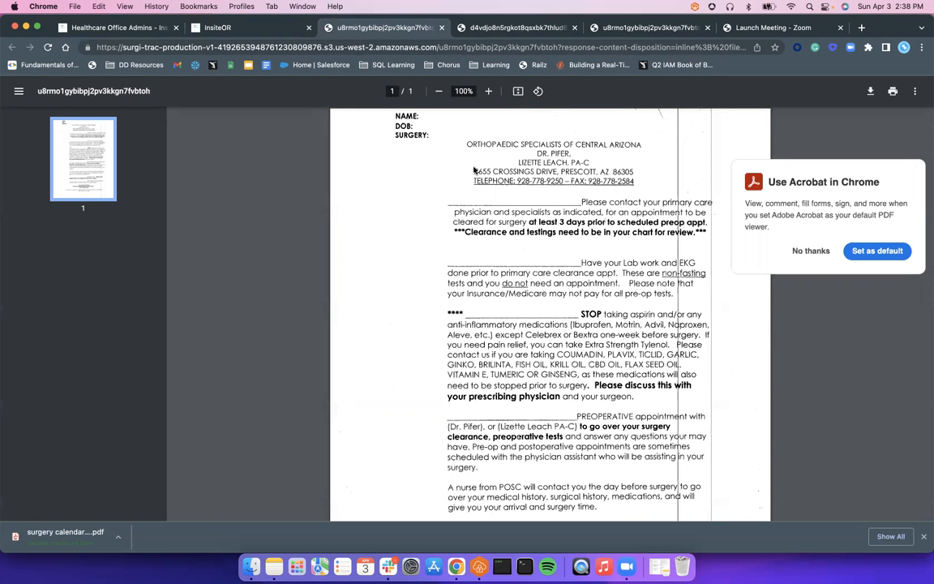
pyautogui.click(443, 29)
pyautogui.click(443, 28)
pyautogui.click(443, 28)
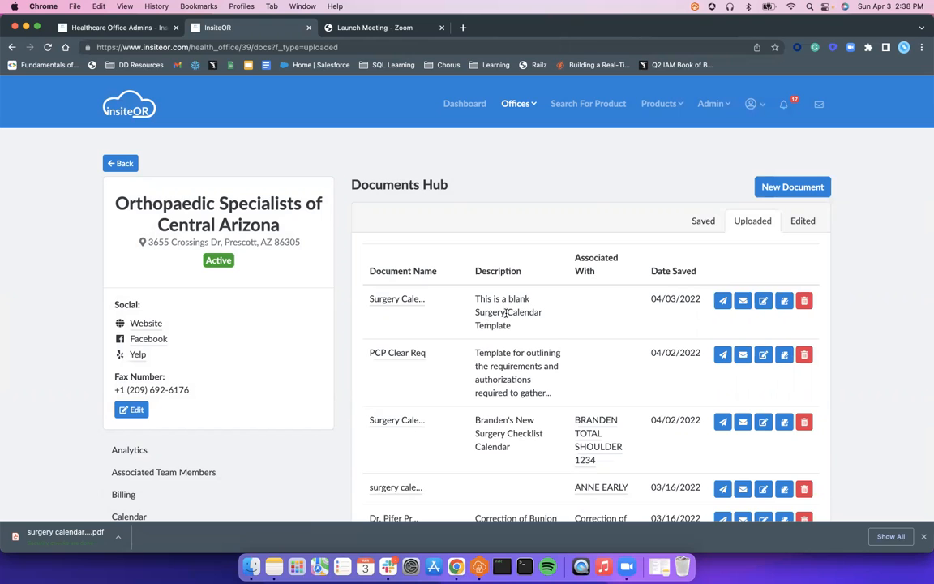
# Step: Look through the uploaded documents, view the e-mail receiver choices for the blank surgery calendar and close the form
pyautogui.scroll(-1, 514, 476)
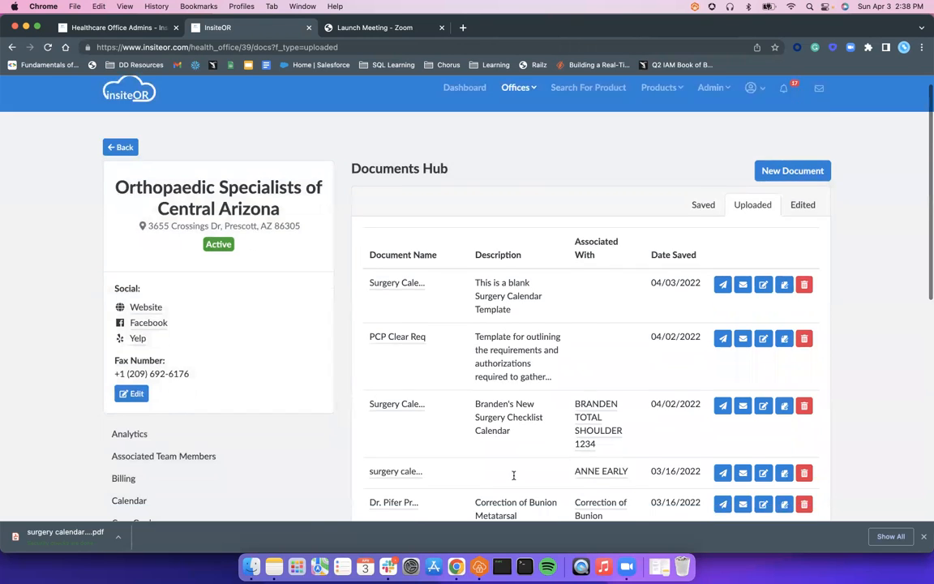
pyautogui.scroll(-3, 513, 476)
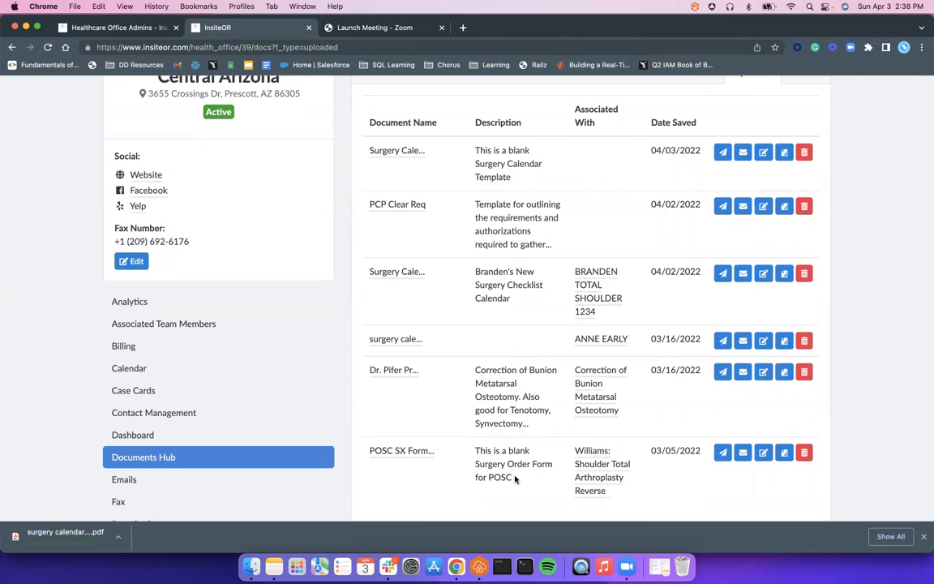
pyautogui.scroll(2, 557, 271)
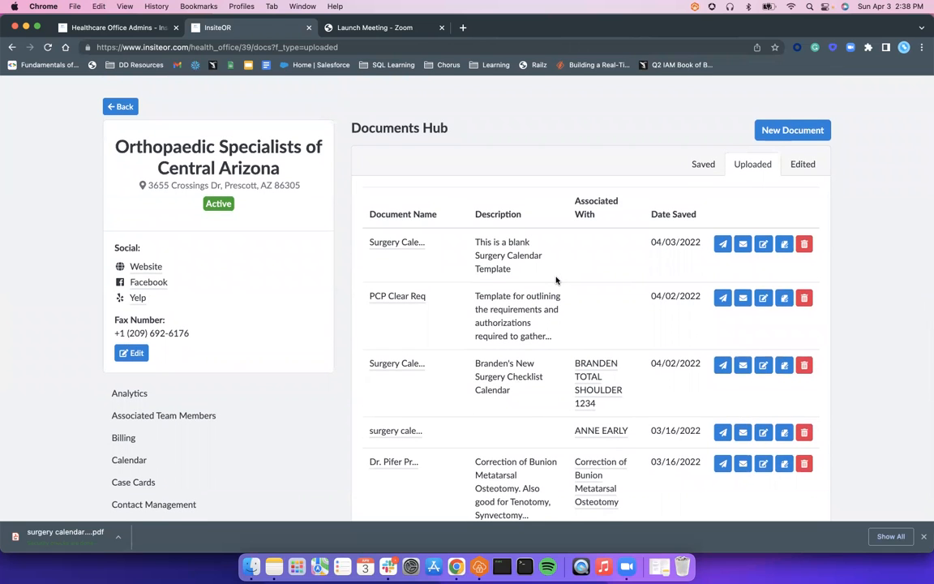
pyautogui.click(739, 248)
pyautogui.click(461, 163)
pyautogui.click(538, 362)
# Step: View the fax receiver choices for the uploaded blank surgery calendar and close the fax form without sending
pyautogui.click(723, 244)
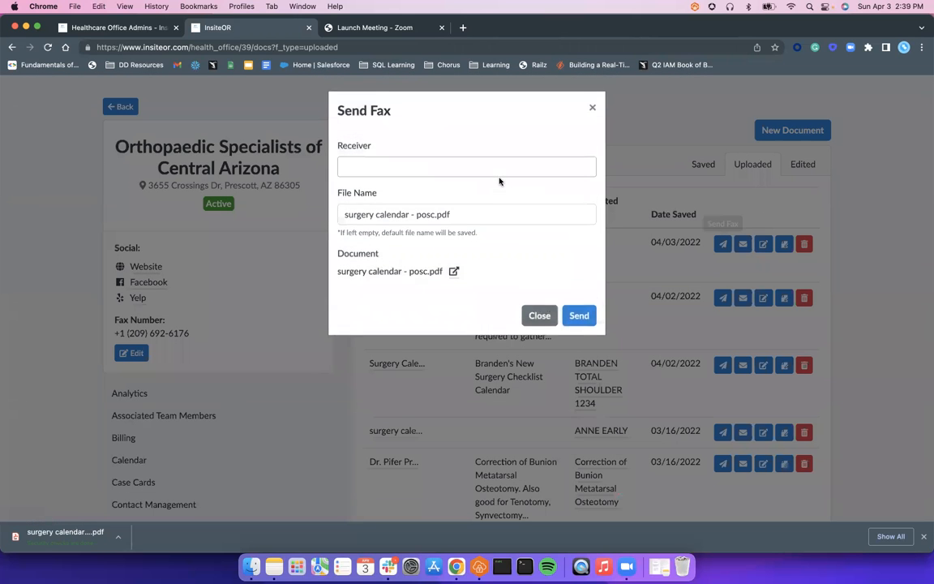
pyautogui.click(477, 171)
pyautogui.click(488, 313)
pyautogui.click(514, 168)
pyautogui.click(540, 315)
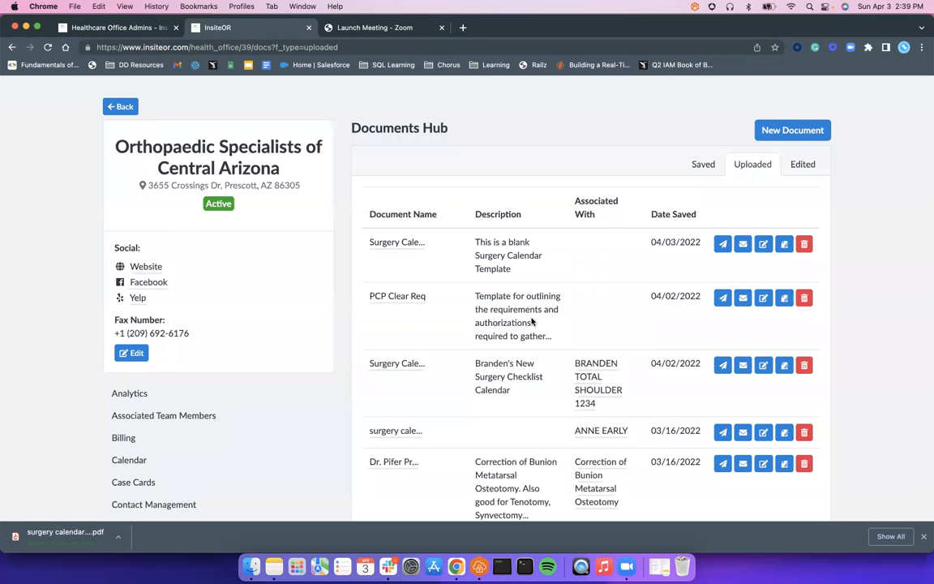
# Step: Open the office's Contact Management page and review the contacts' e-mail addresses and fax numbers
pyautogui.scroll(-3, 533, 322)
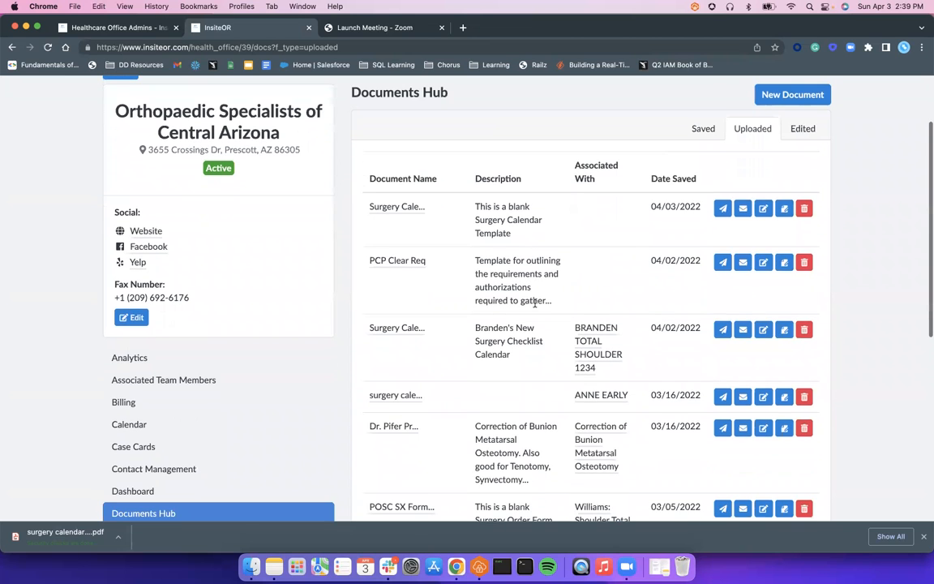
pyautogui.scroll(-1, 532, 308)
pyautogui.click(202, 374)
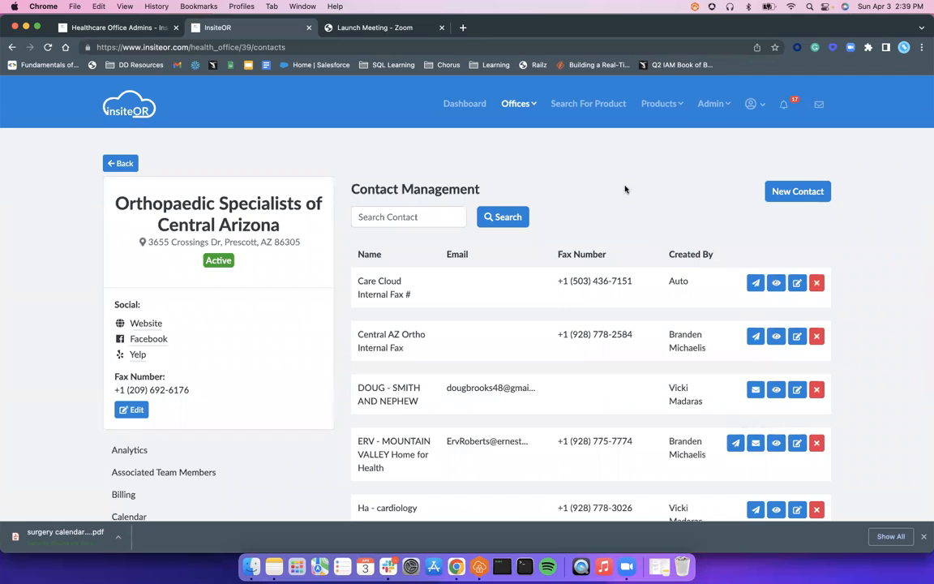
pyautogui.scroll(-4, 622, 255)
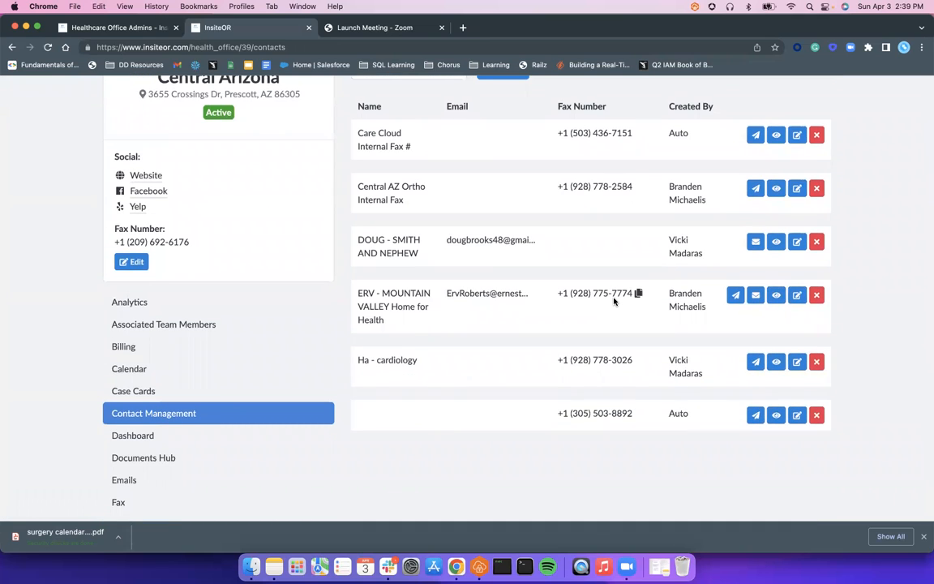
pyautogui.scroll(2, 614, 302)
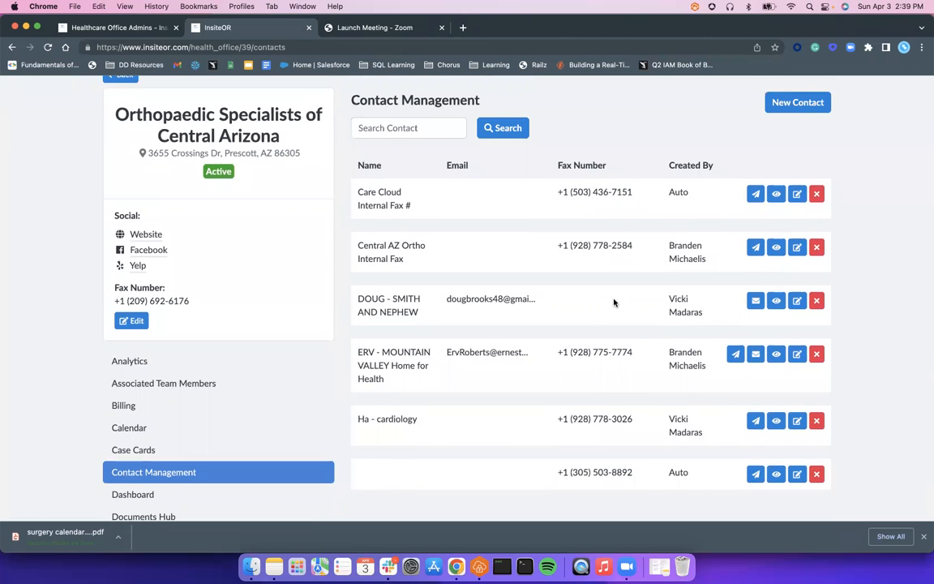